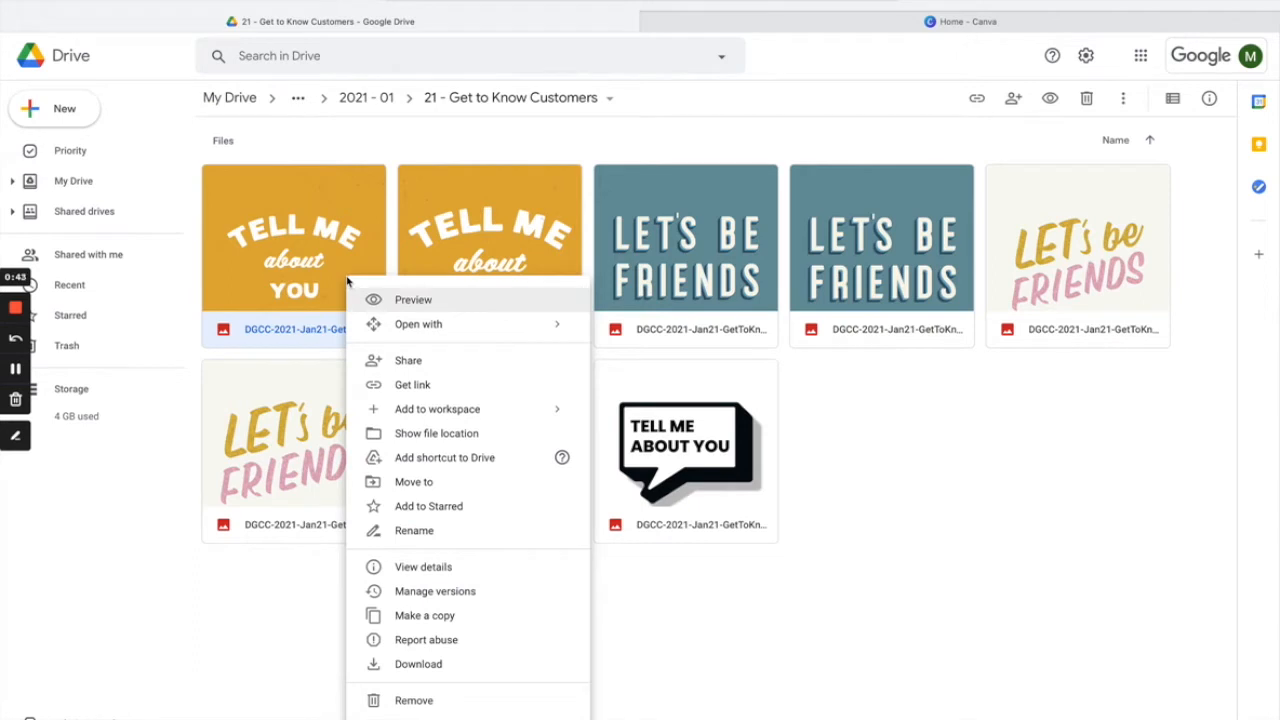
Download the yellow TELL ME about YOU image from Google Drive and switch to the Canva tab.
{"action": "left_click", "coordinate": [448, 664]}
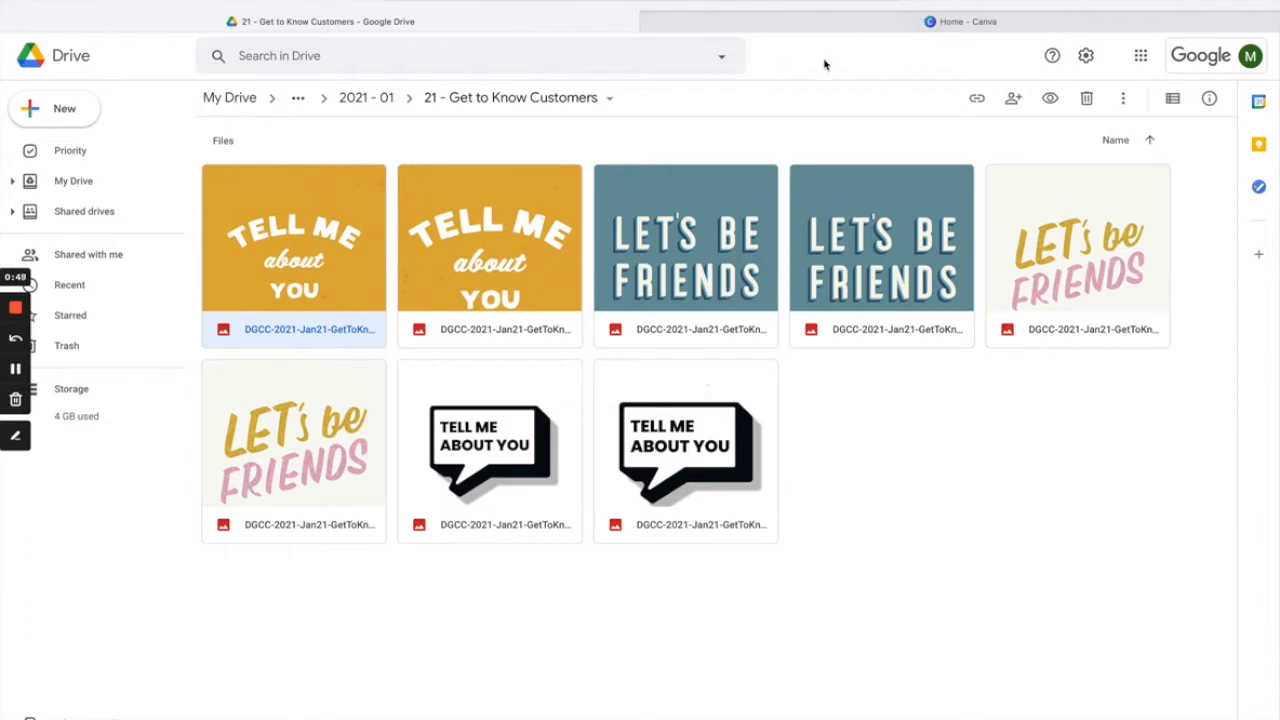
{"action": "left_click", "coordinate": [836, 29]}
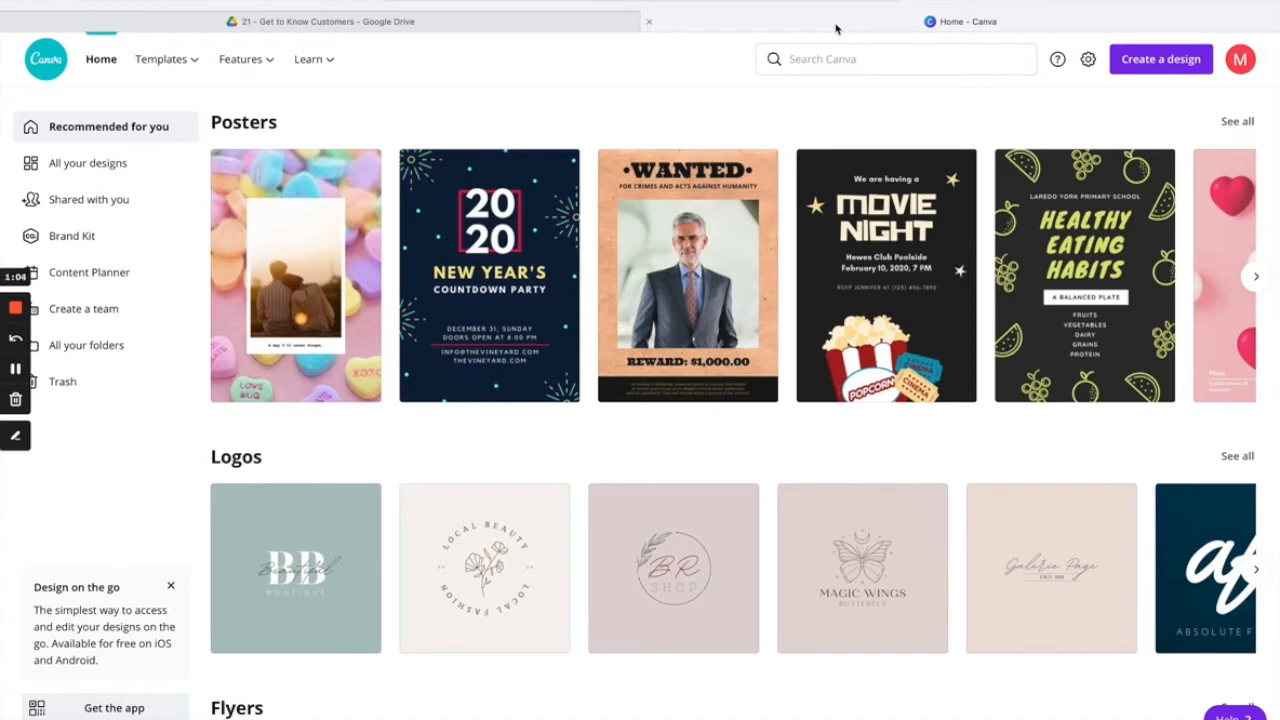
Create a 1200×1200 px design from the uploaded 01square.png TELL ME about YOU image.
{"action": "left_click", "coordinate": [1156, 60]}
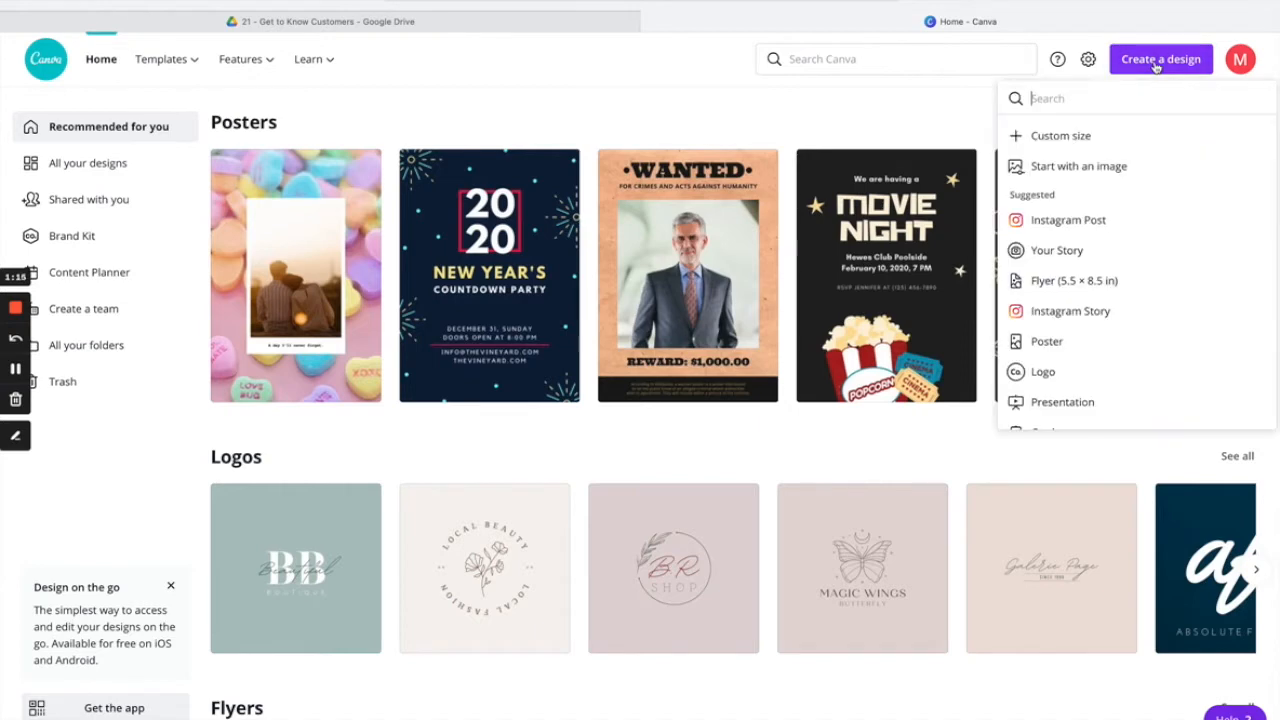
{"action": "left_click", "coordinate": [1096, 172]}
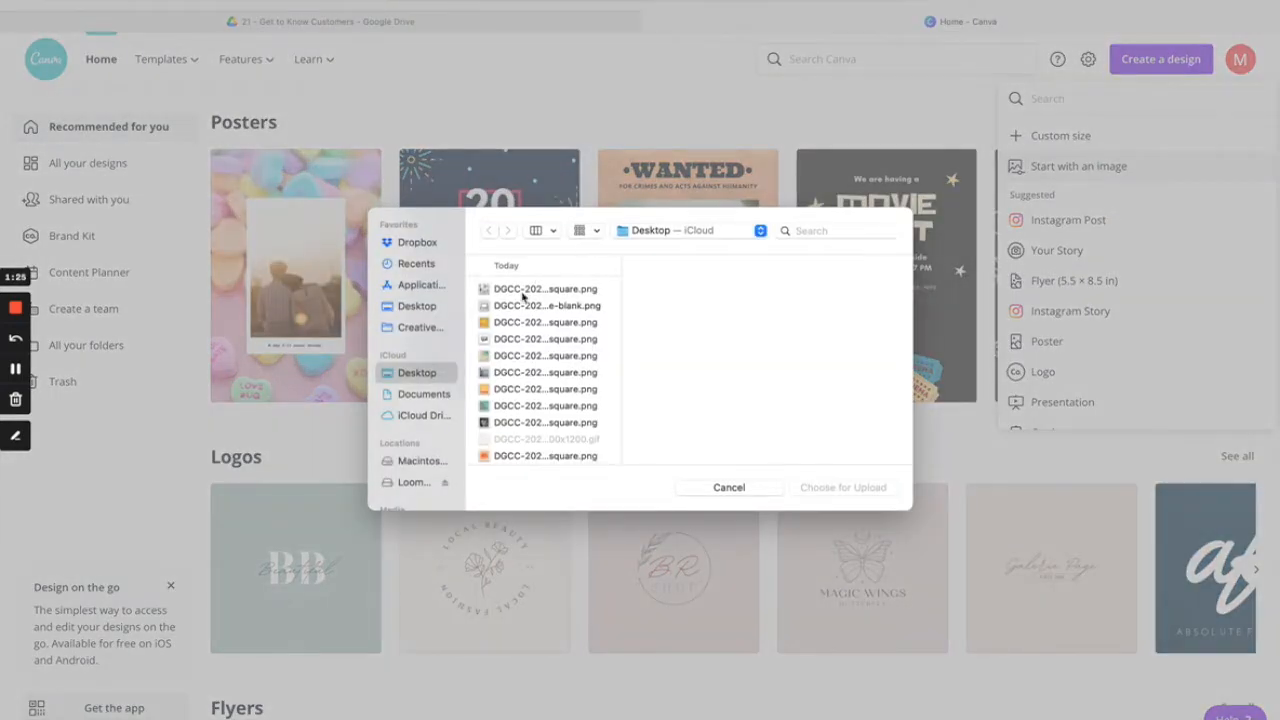
{"action": "left_click", "coordinate": [526, 324]}
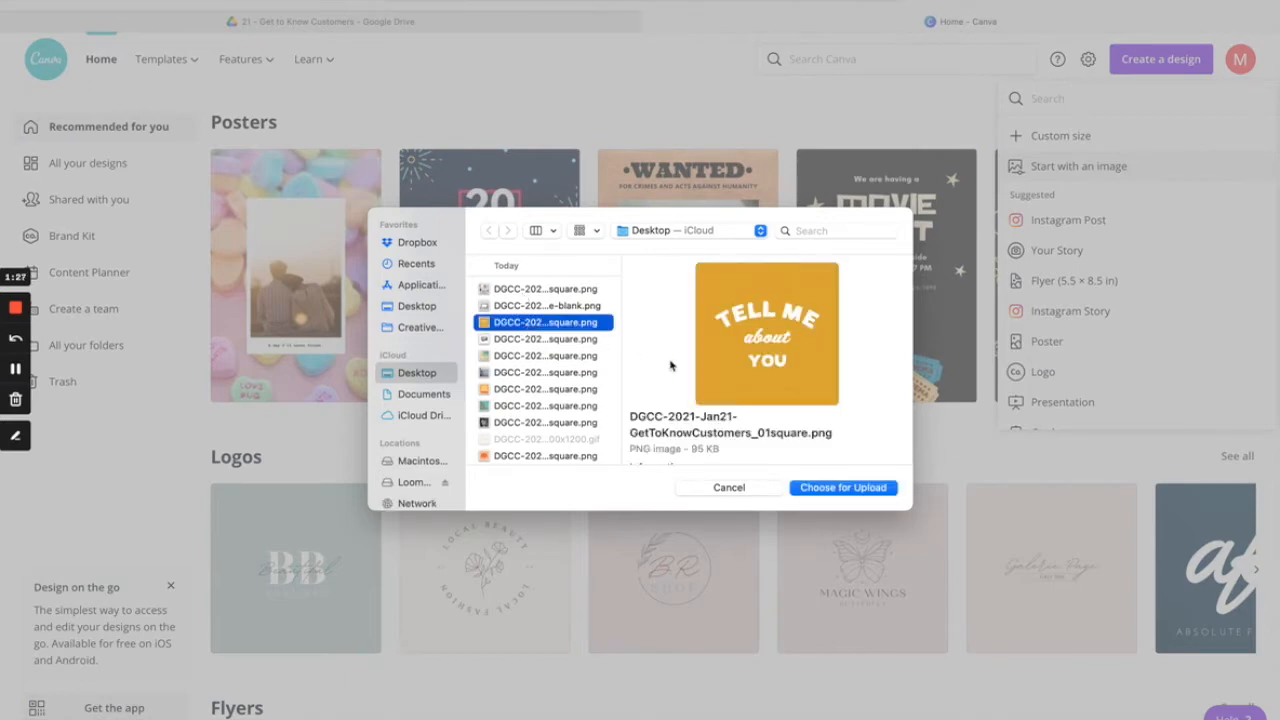
{"action": "left_click", "coordinate": [838, 488]}
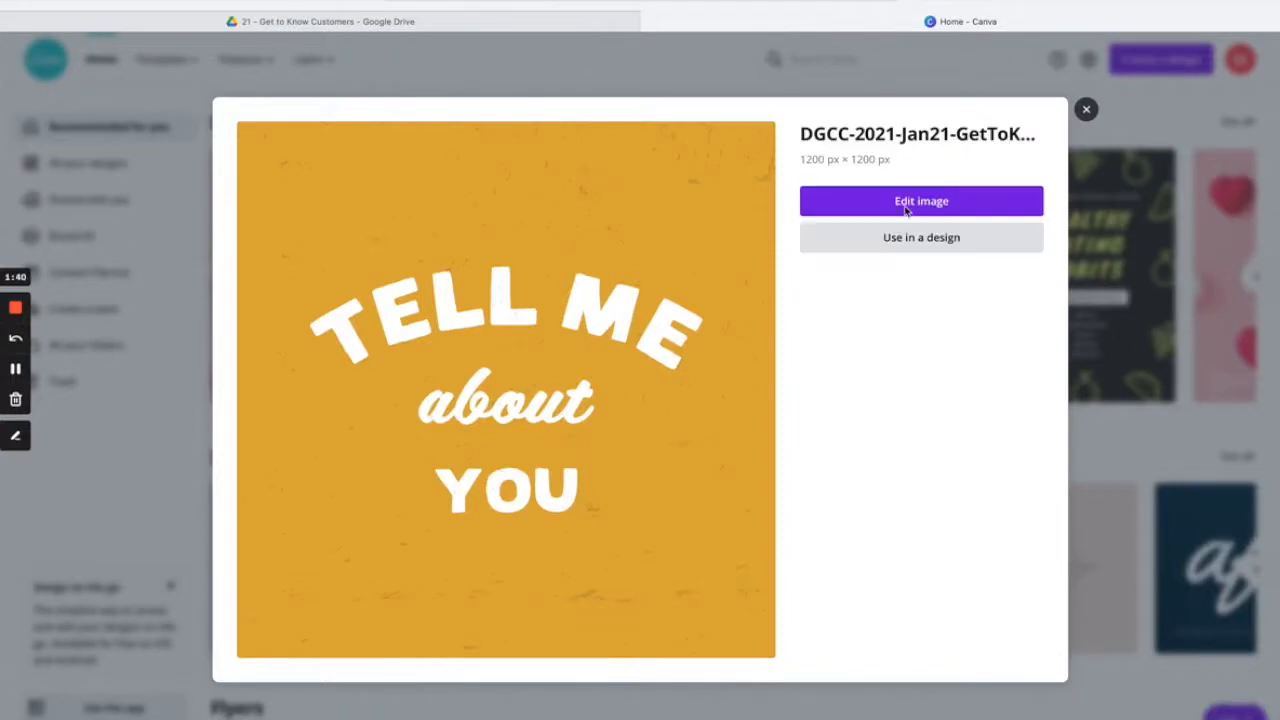
{"action": "left_click", "coordinate": [918, 204]}
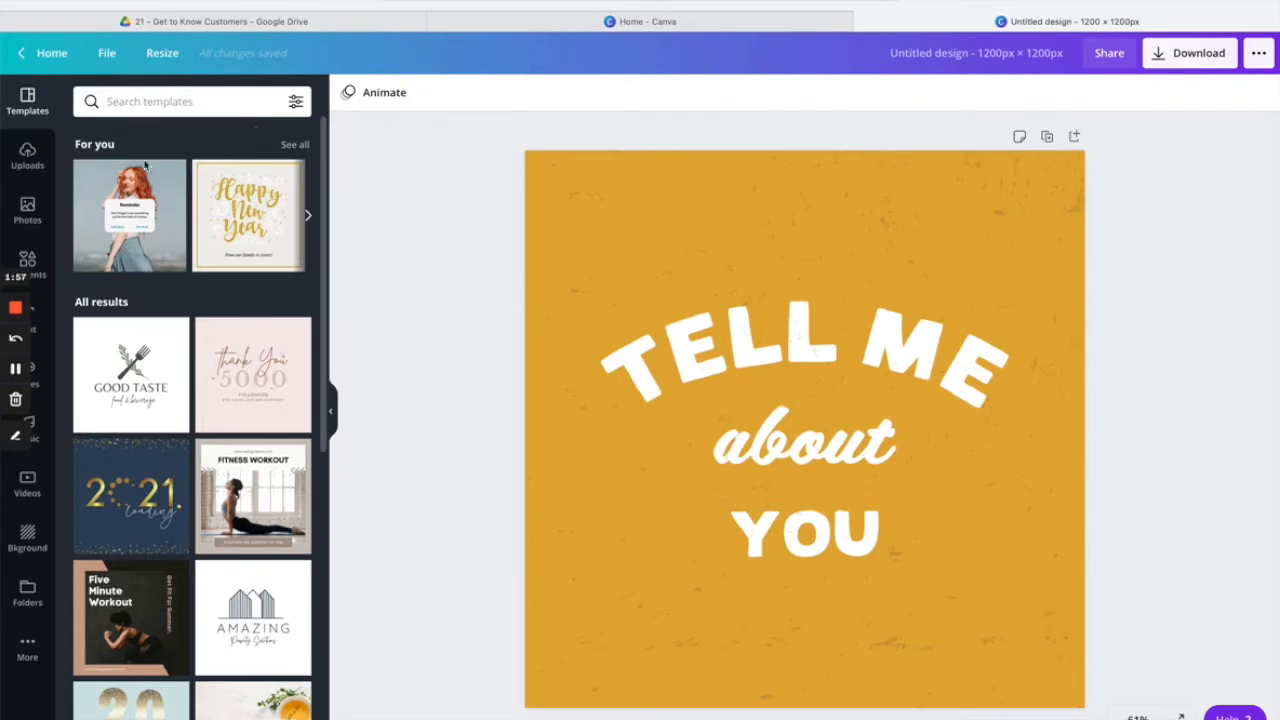
Upload HoltFitness-logo-bw.png from the computer to Canva's uploads.
{"action": "left_click", "coordinate": [27, 158]}
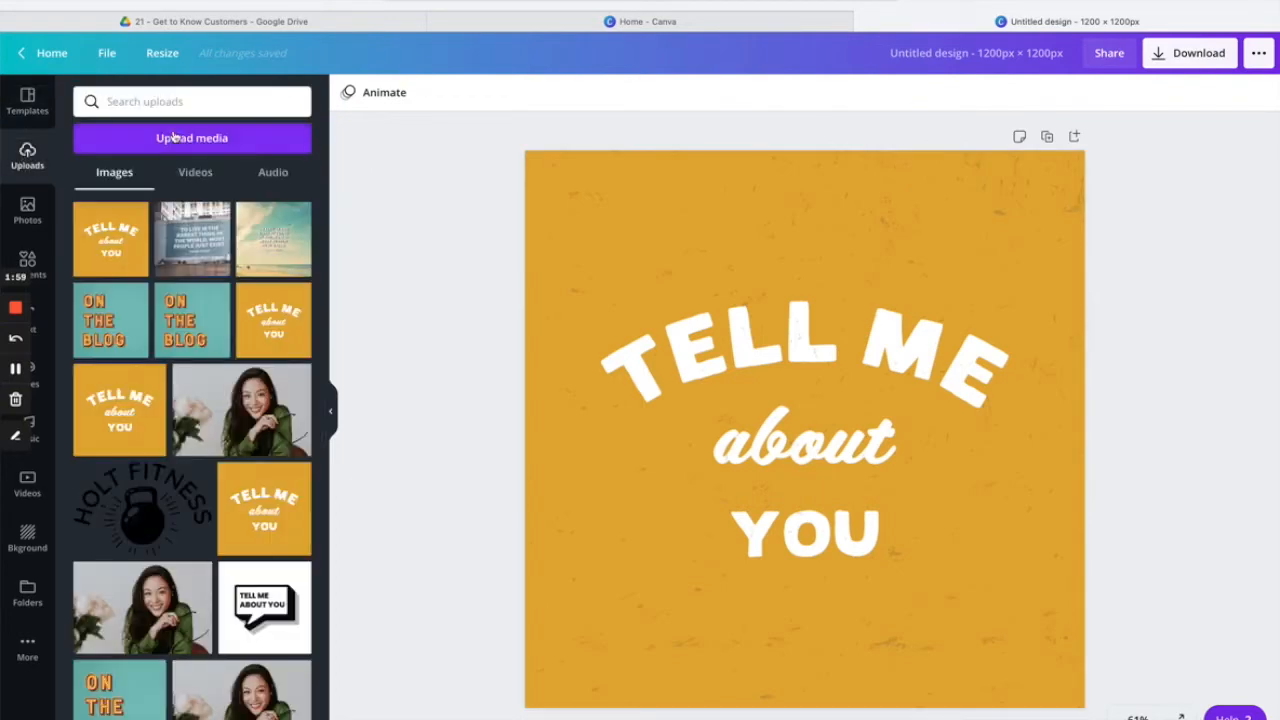
{"action": "left_click", "coordinate": [199, 146]}
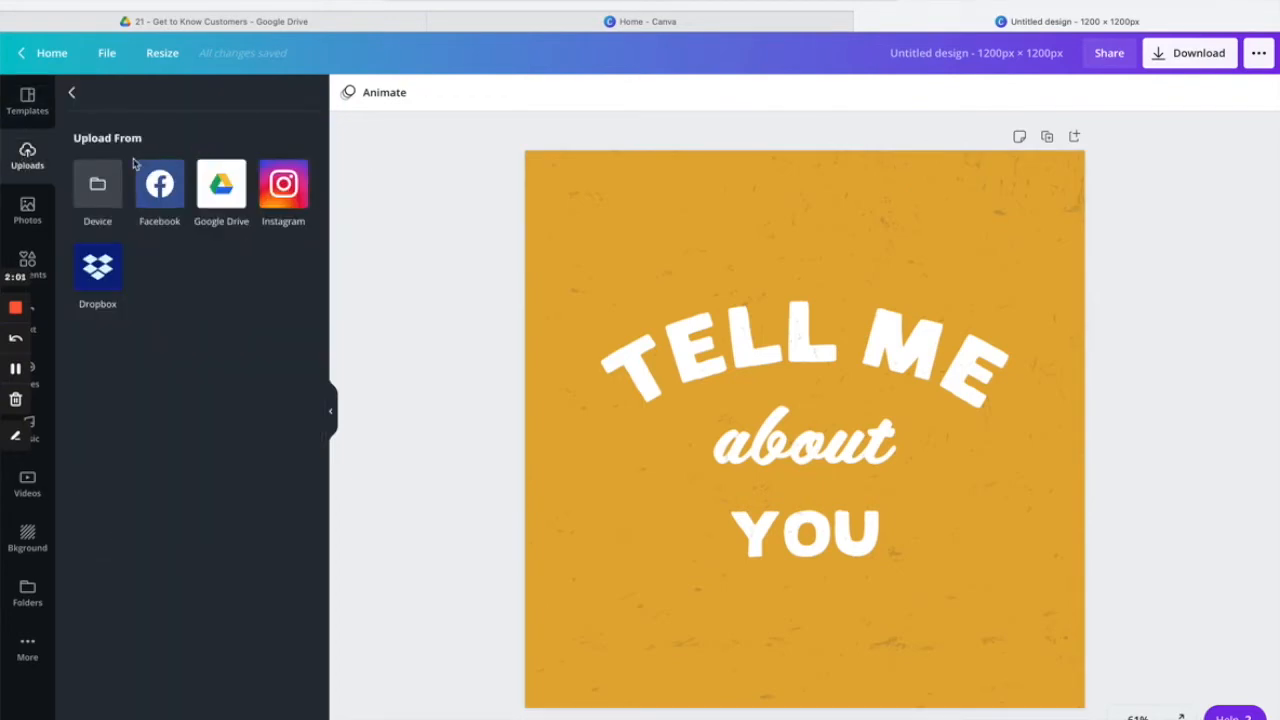
{"action": "left_click", "coordinate": [100, 190]}
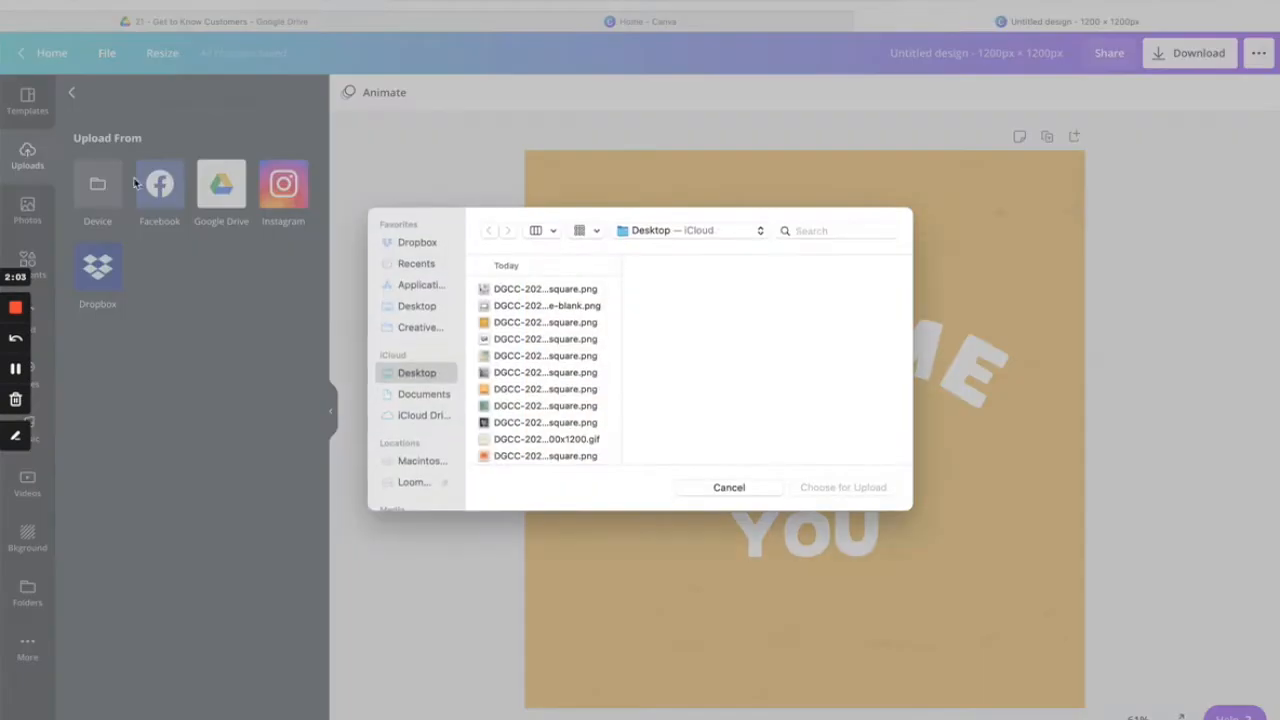
{"action": "scroll", "coordinate": [521, 381], "scroll_direction": "down", "scroll_amount": 2}
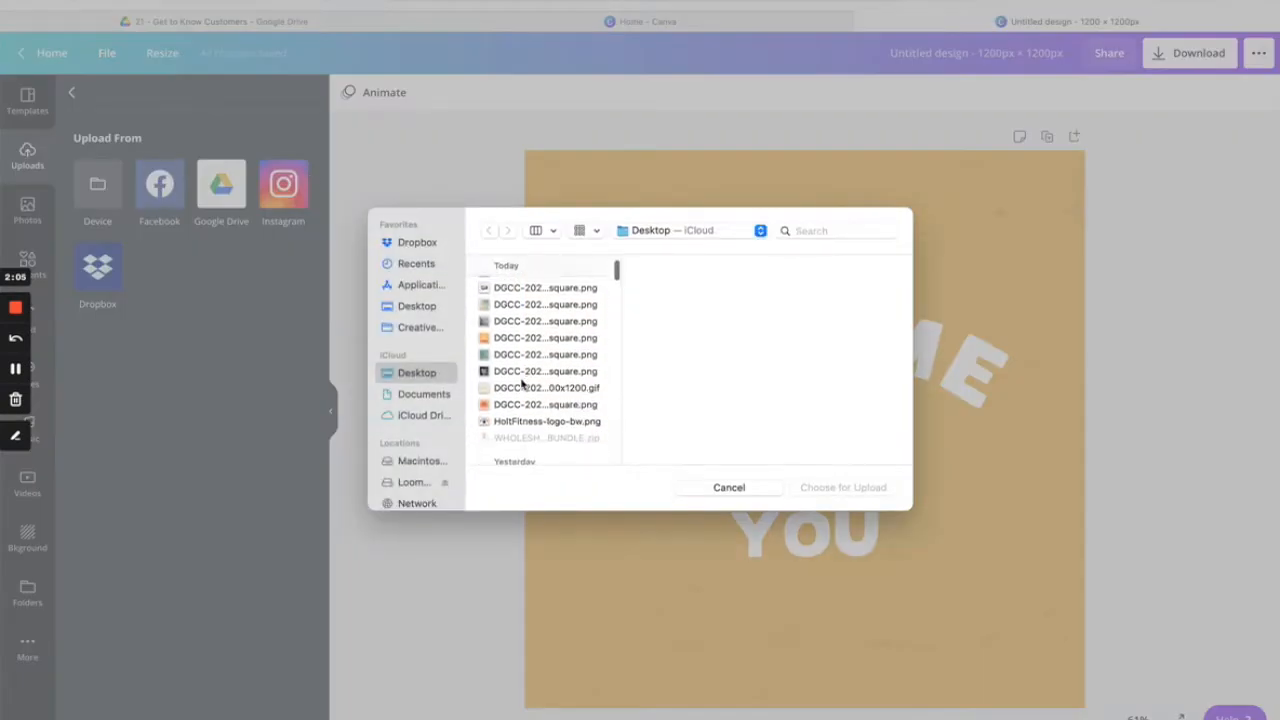
{"action": "left_click", "coordinate": [547, 421]}
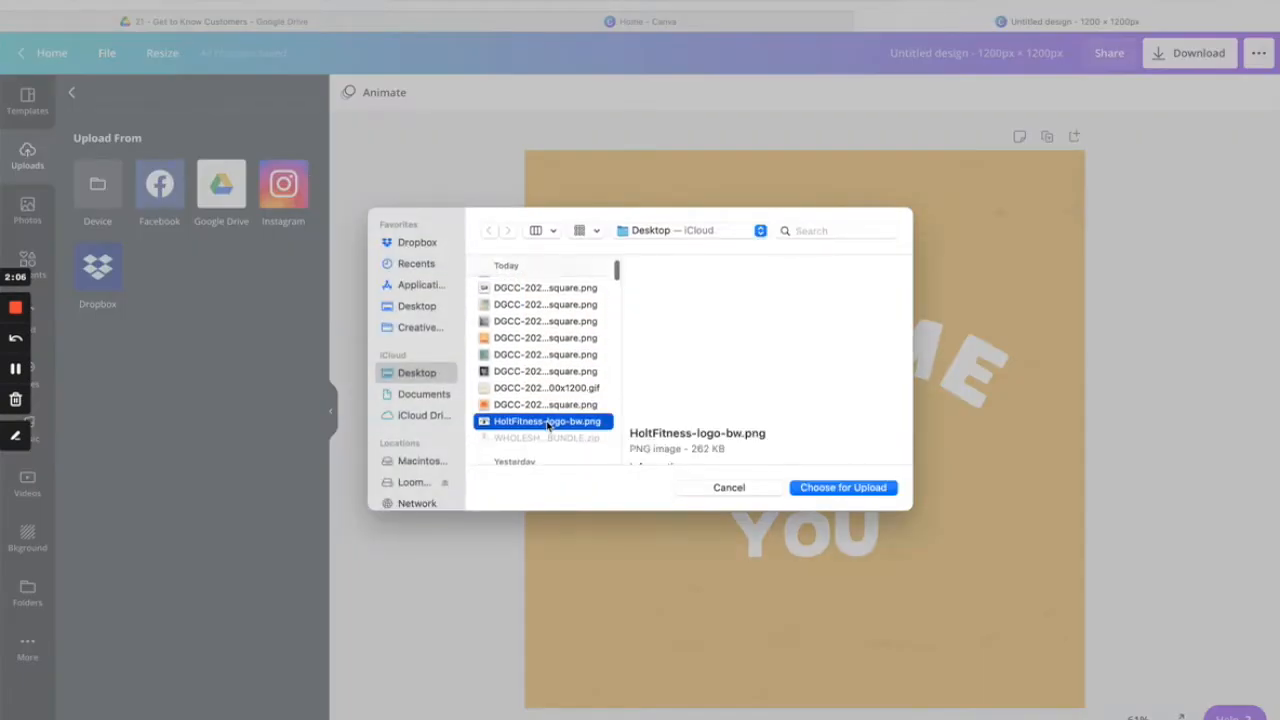
{"action": "left_click", "coordinate": [858, 488]}
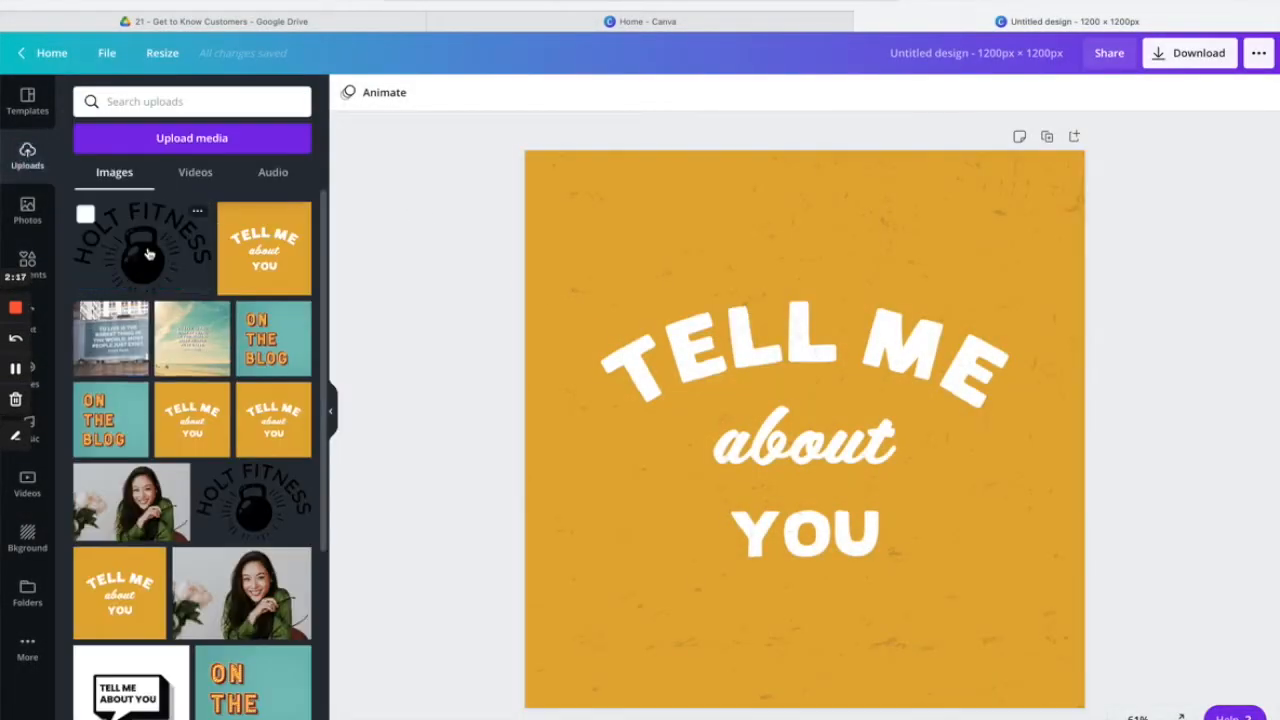
Add the Holt Fitness logo, shrink it, and place it in the bottom-right corner.
{"action": "left_click", "coordinate": [147, 254]}
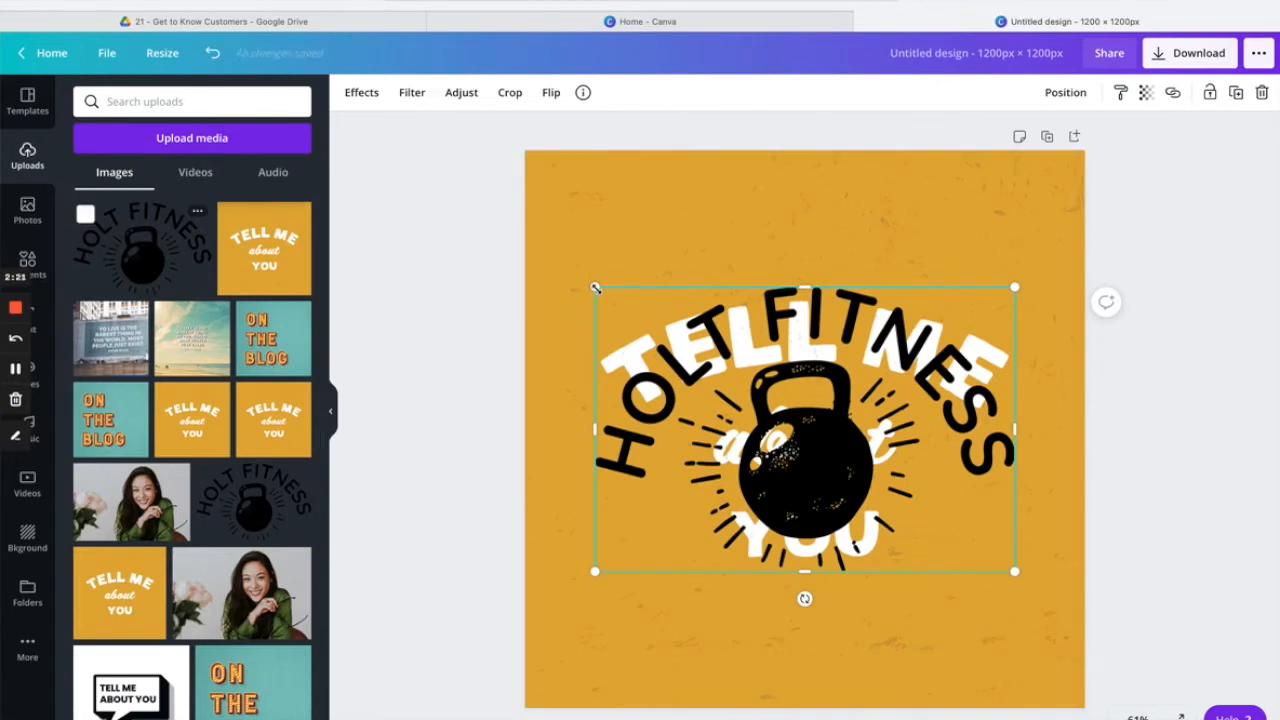
{"action": "left_click_drag", "start_coordinate": [595, 289], "coordinate": [876, 478]}
{"action": "left_click_drag", "start_coordinate": [941, 532], "coordinate": [996, 646]}
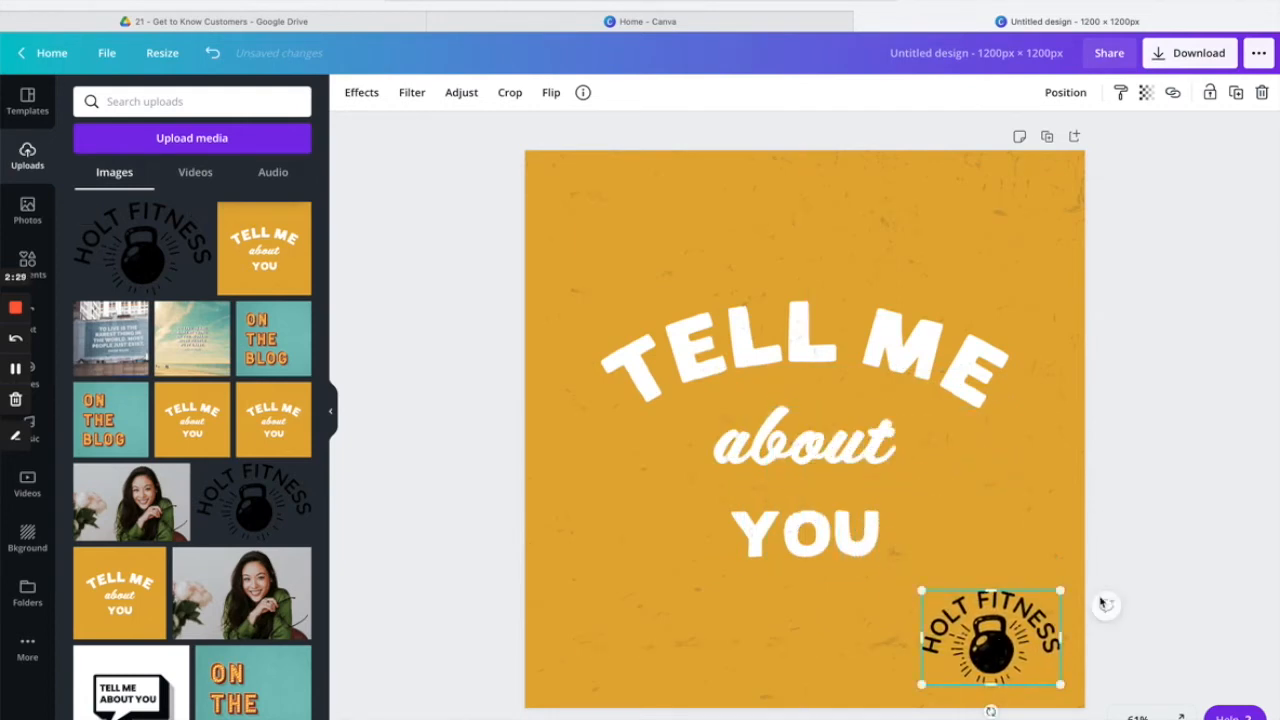
{"action": "left_click", "coordinate": [1184, 541]}
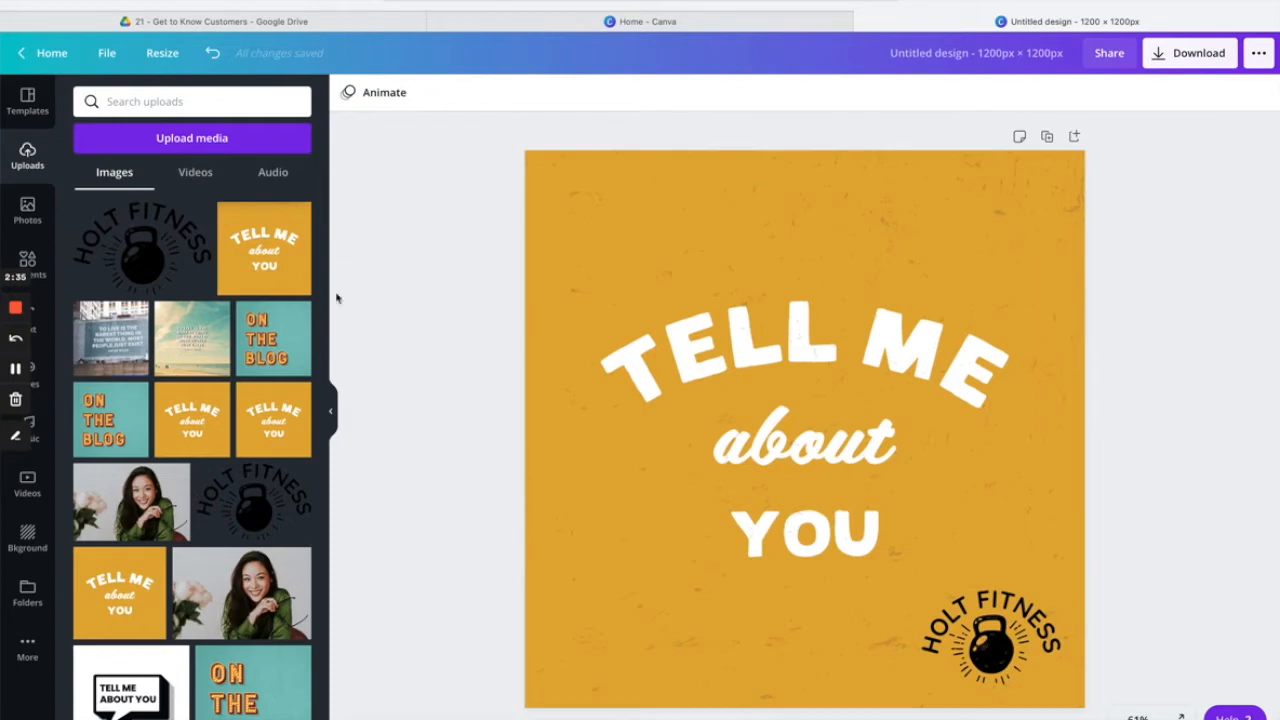
{"action": "left_click", "coordinate": [41, 327]}
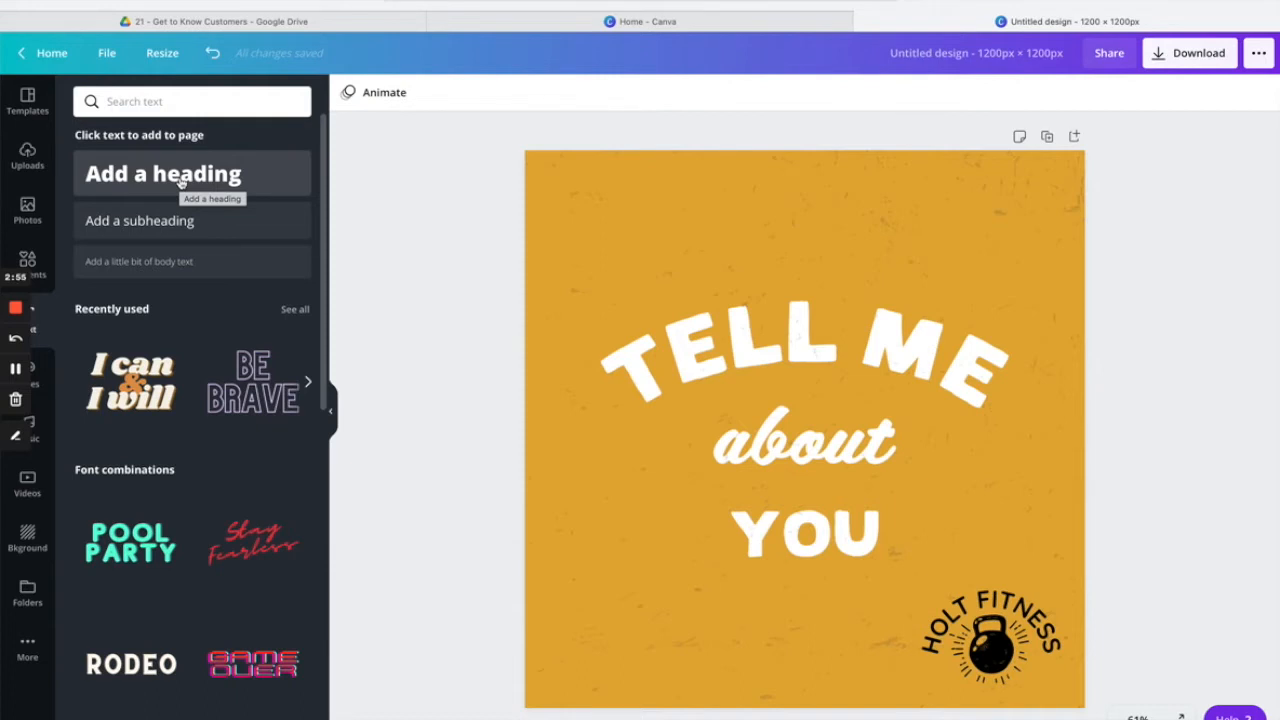
{"action": "left_click", "coordinate": [180, 181]}
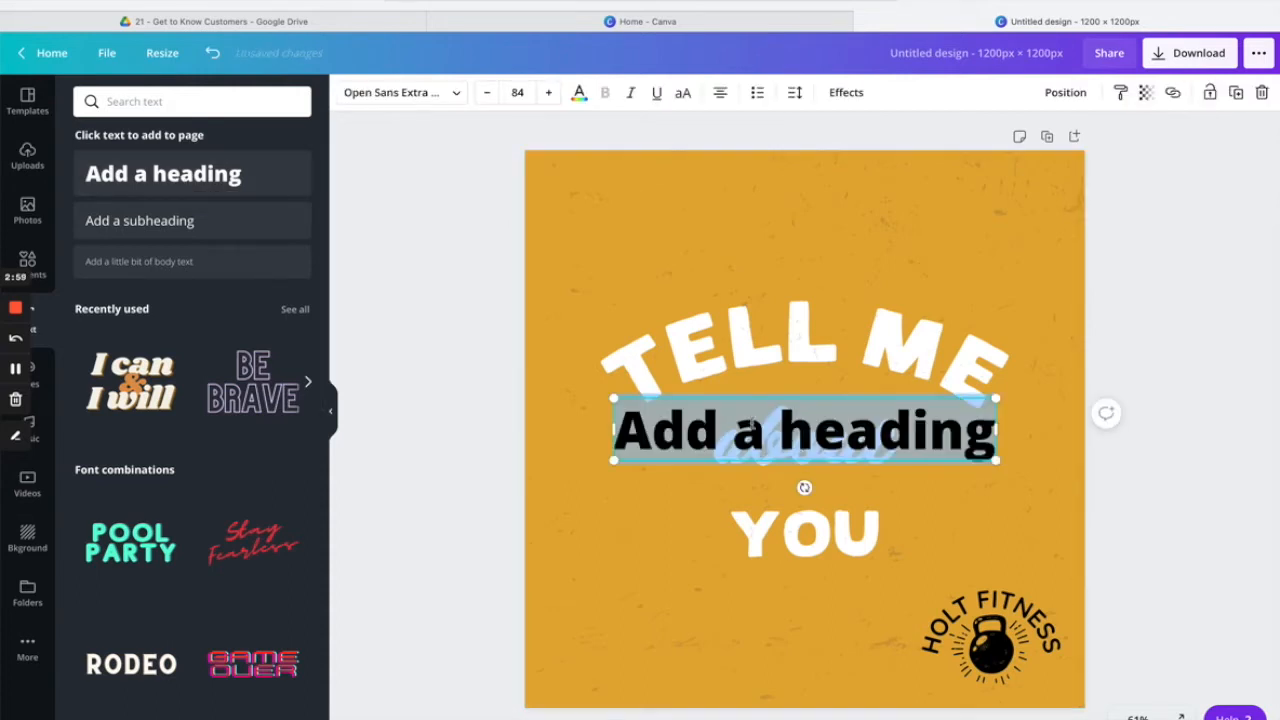
{"action": "type", "text": "@ho"}
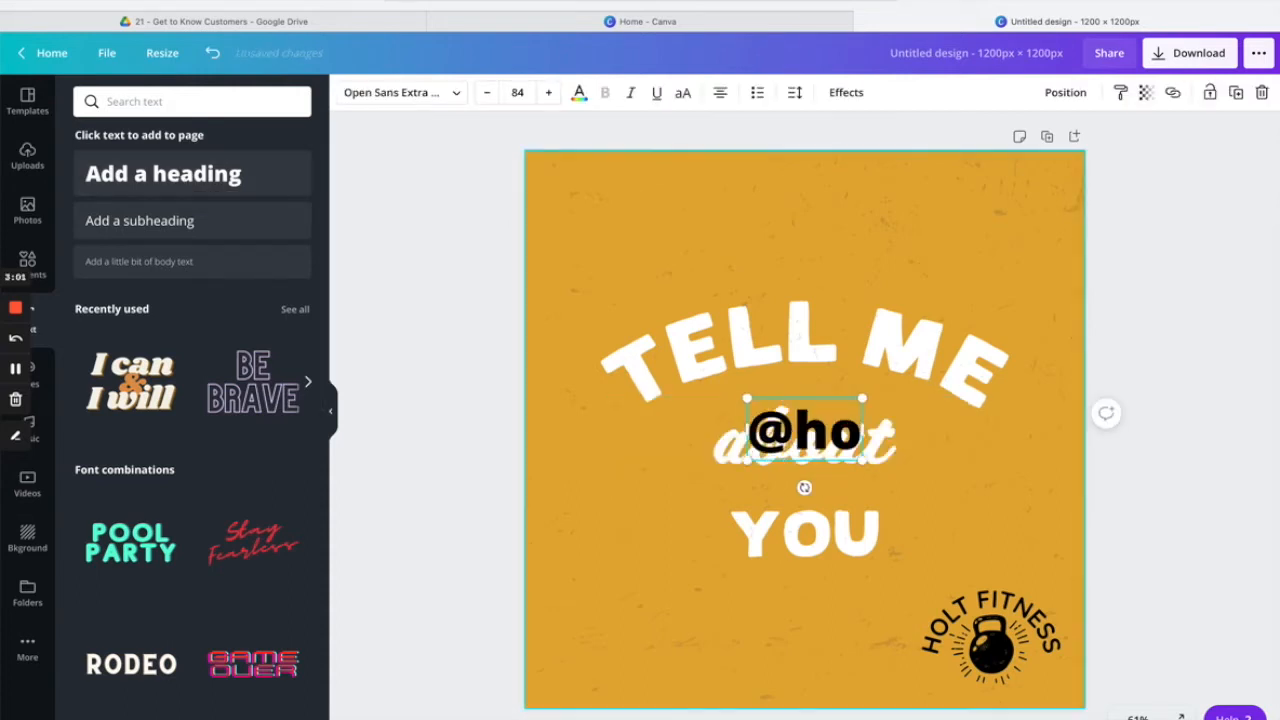
{"action": "type", "text": "ltfitness"}
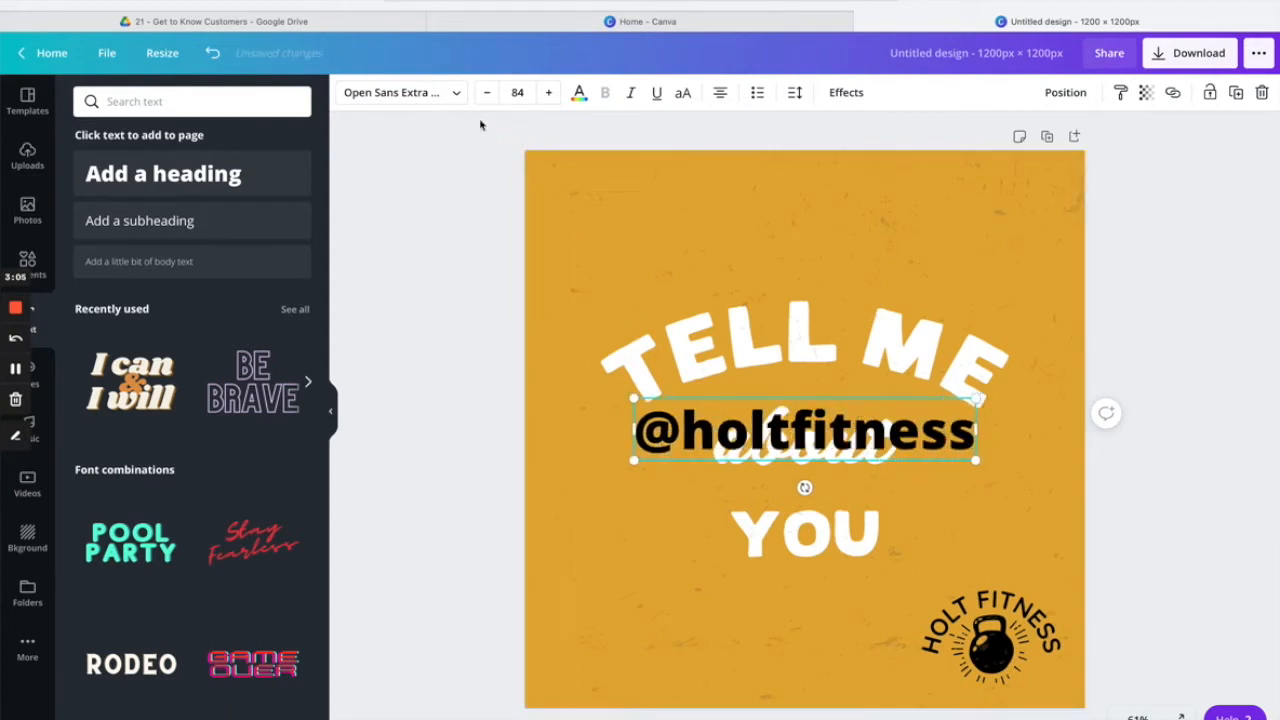
{"action": "left_click", "coordinate": [457, 100]}
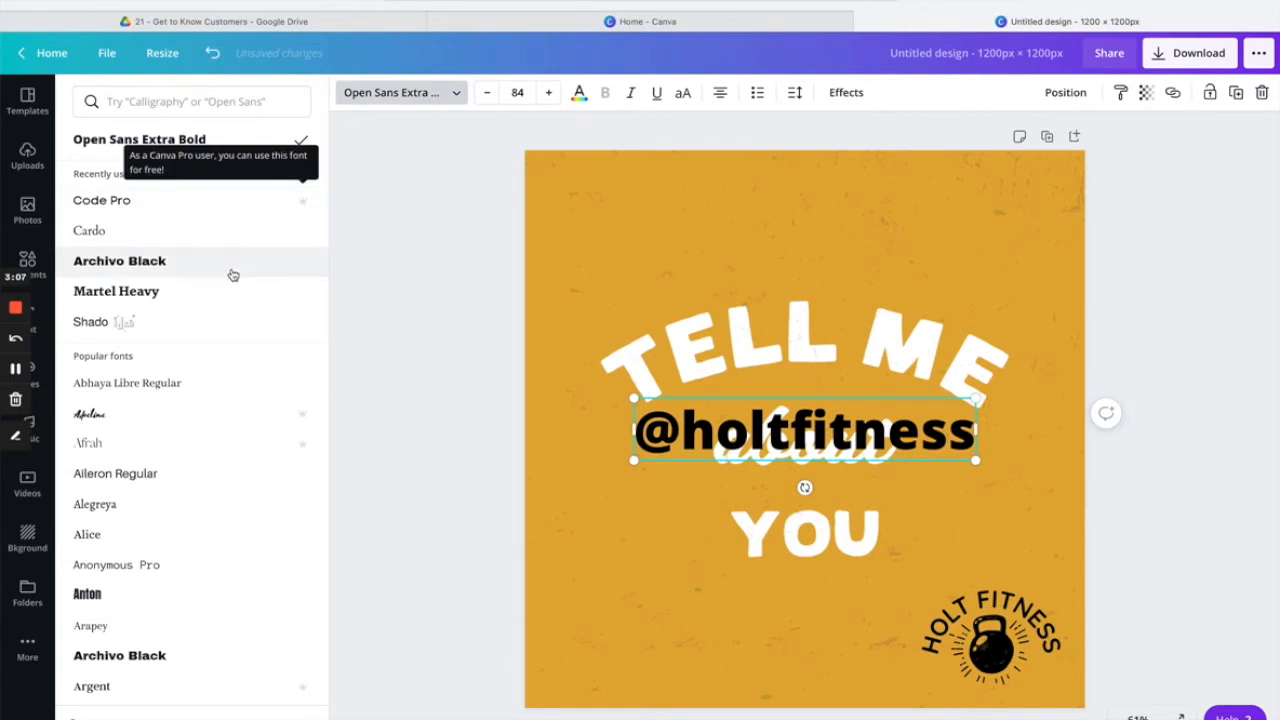
{"action": "left_click", "coordinate": [214, 205]}
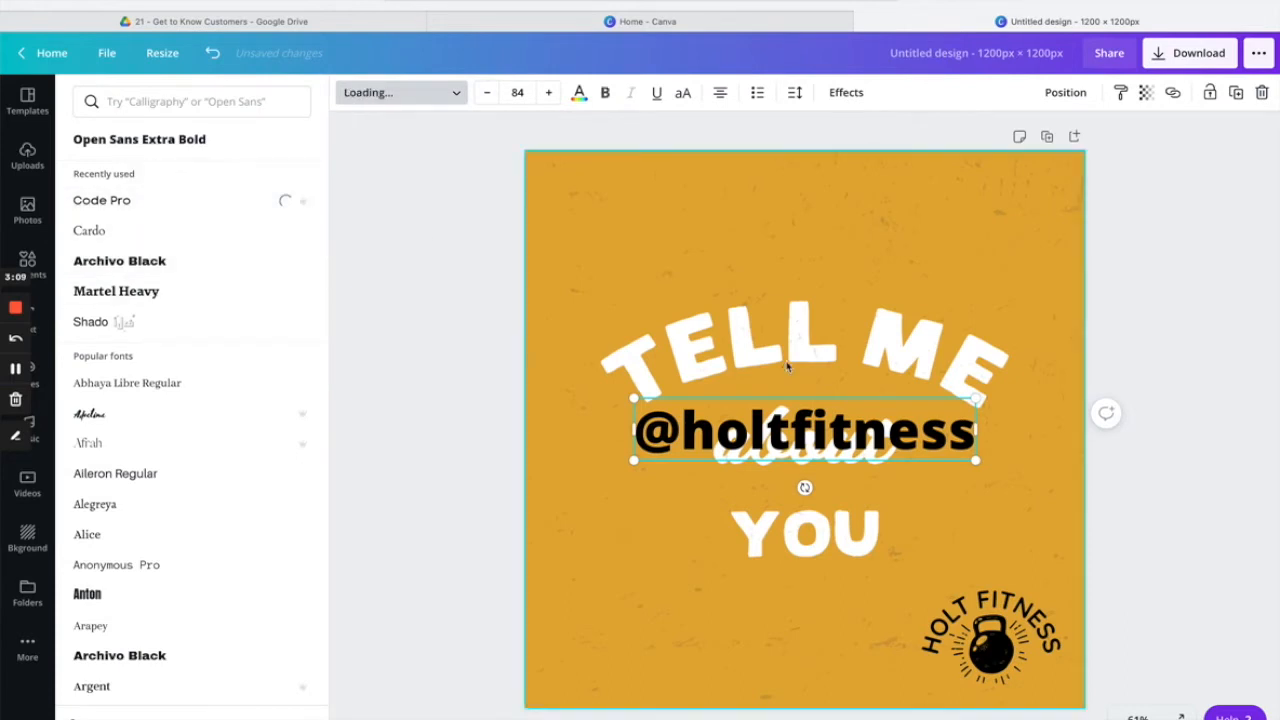
{"action": "left_click_drag", "start_coordinate": [962, 398], "coordinate": [785, 428]}
{"action": "left_click_drag", "start_coordinate": [728, 487], "coordinate": [636, 710]}
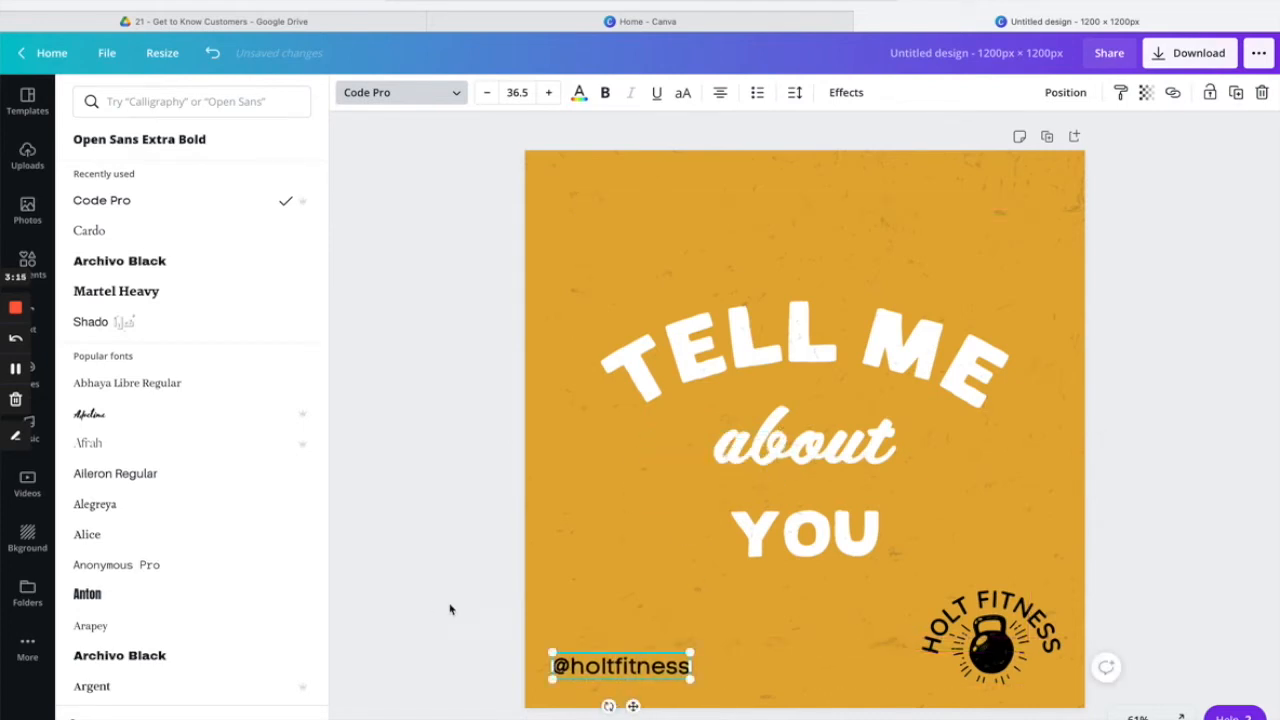
{"action": "left_click", "coordinate": [454, 606]}
{"action": "left_click", "coordinate": [464, 607]}
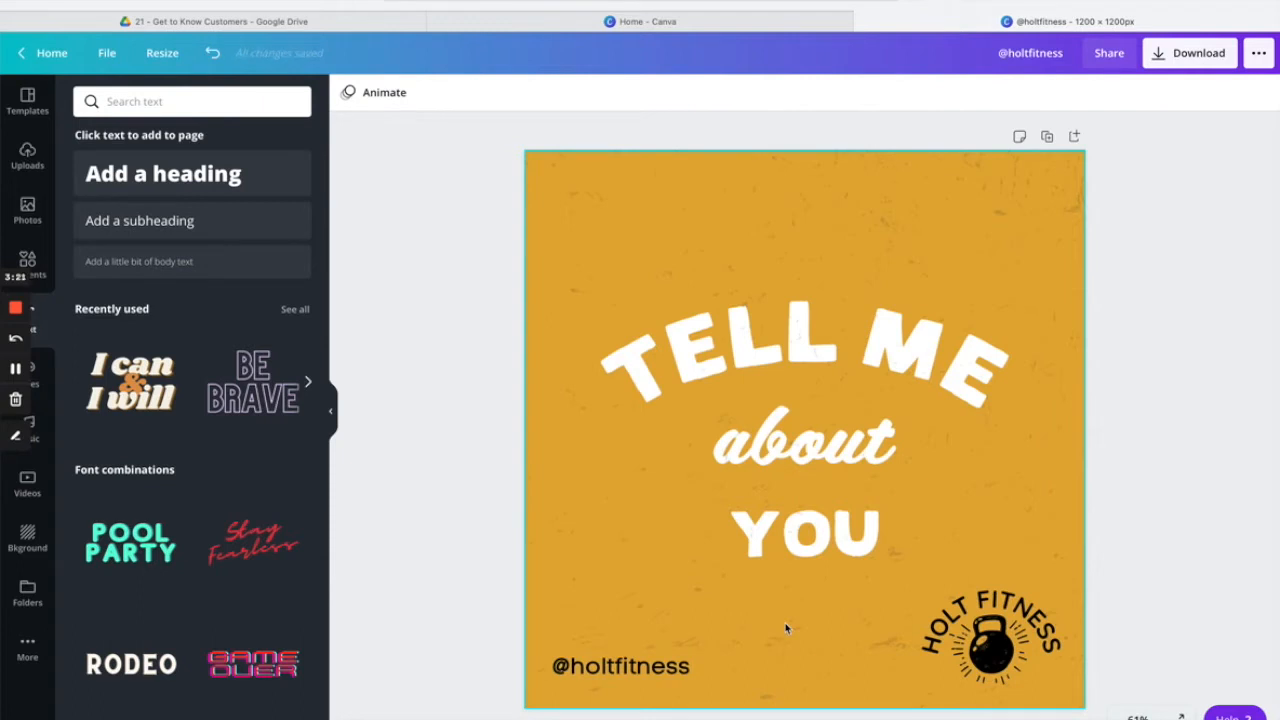
{"action": "scroll", "coordinate": [856, 588], "scroll_direction": "down", "scroll_amount": 1}
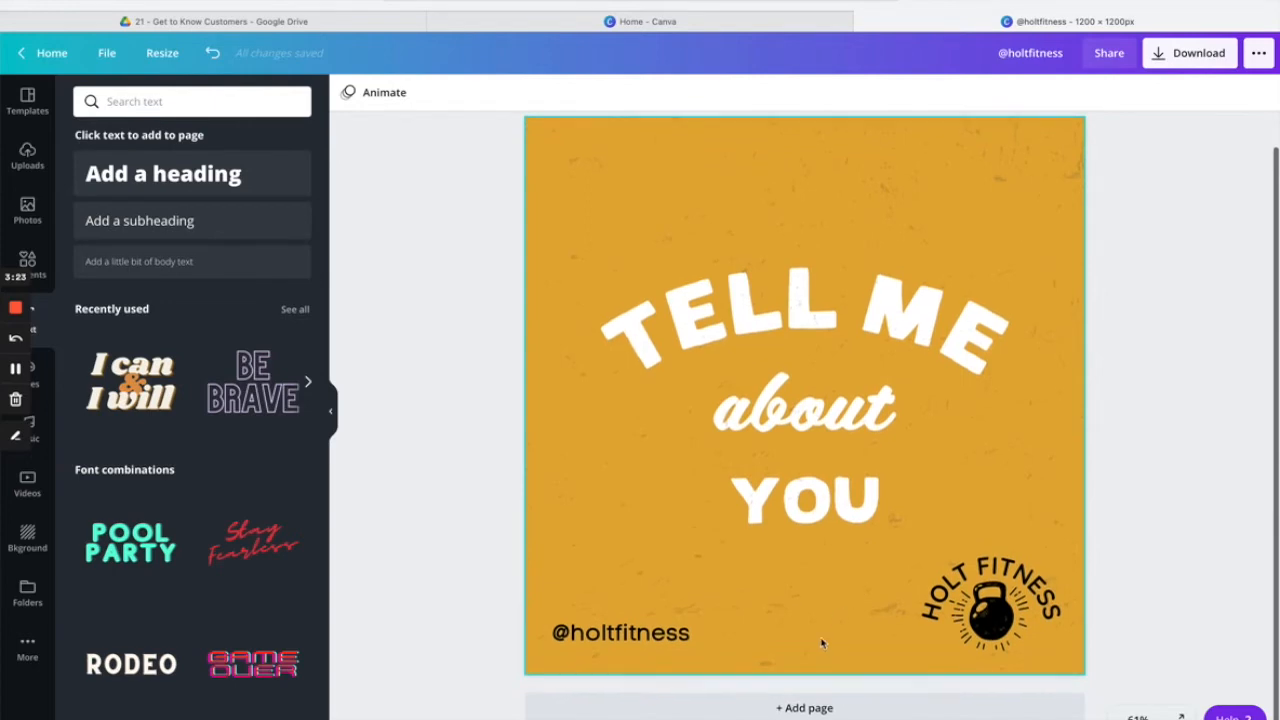
Add a blank page 2 to the design.
{"action": "left_click", "coordinate": [826, 709]}
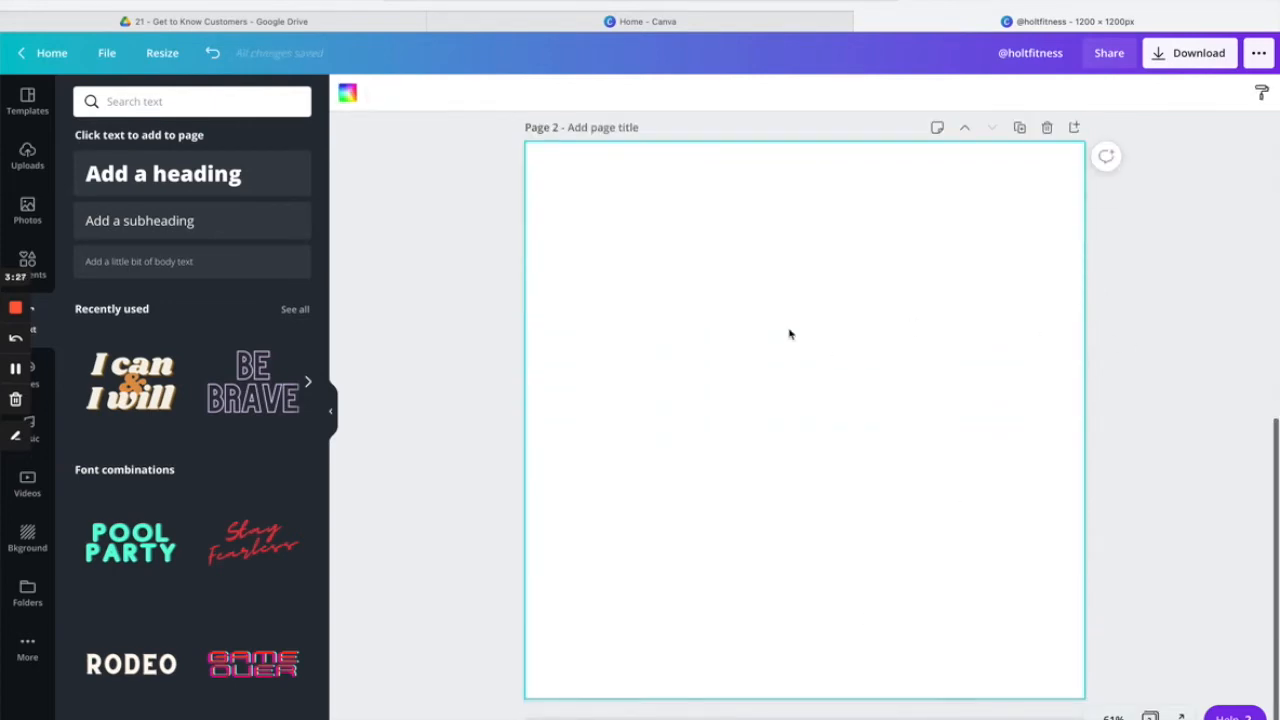
{"action": "scroll", "coordinate": [826, 270], "scroll_direction": "up", "scroll_amount": 3}
{"action": "scroll", "coordinate": [826, 270], "scroll_direction": "up", "scroll_amount": 1}
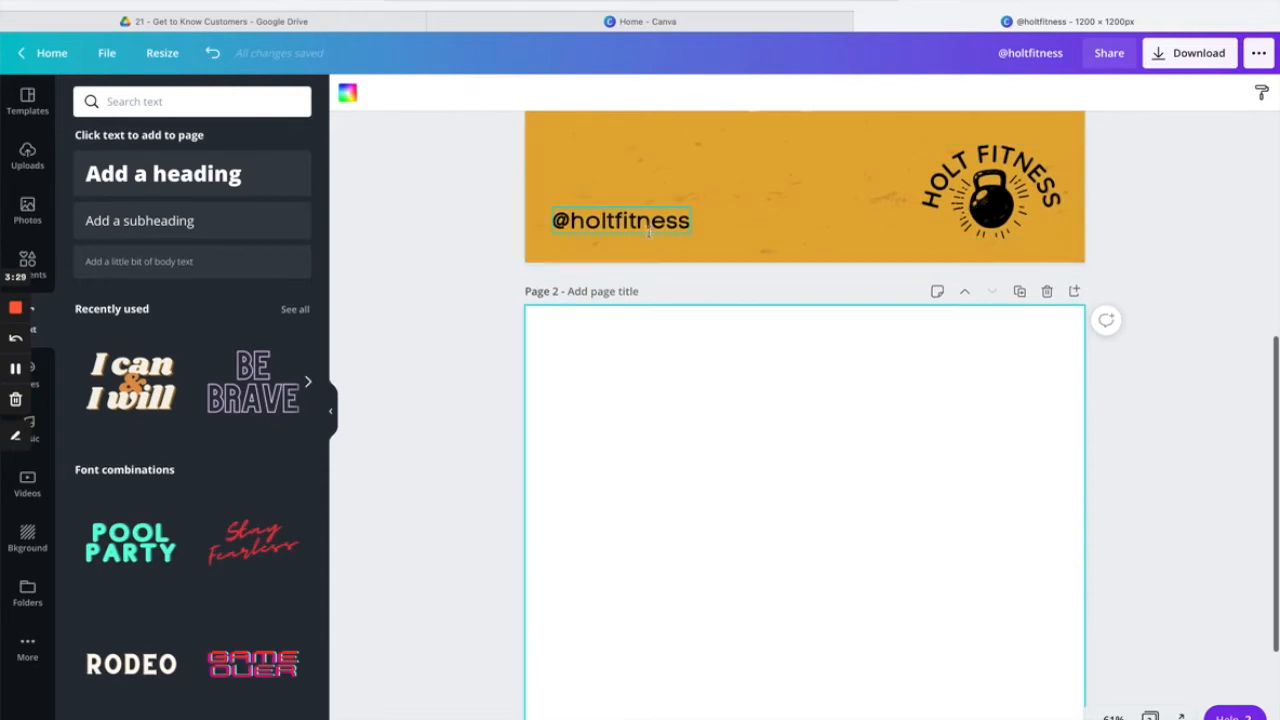
{"action": "scroll", "coordinate": [891, 486], "scroll_direction": "down", "scroll_amount": 4}
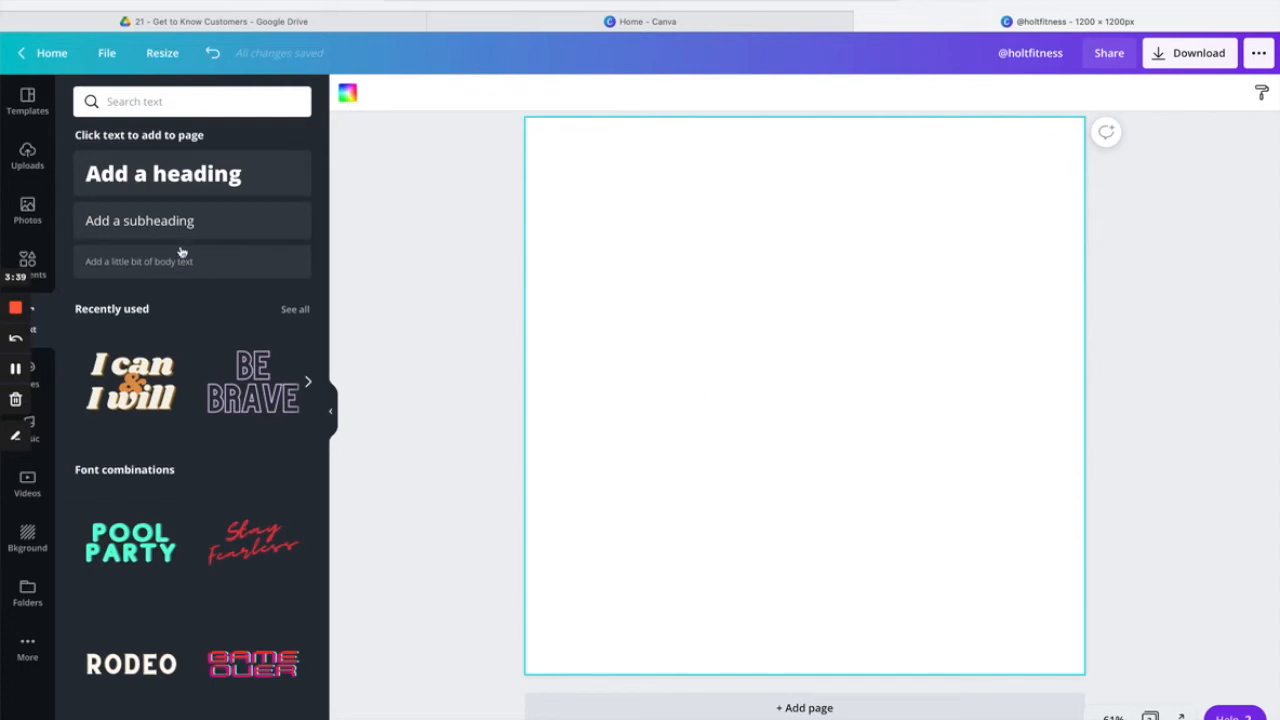
Place the Tell Me About You speech bubble on page 2, enlarged and nudged up-right.
{"action": "left_click", "coordinate": [28, 155]}
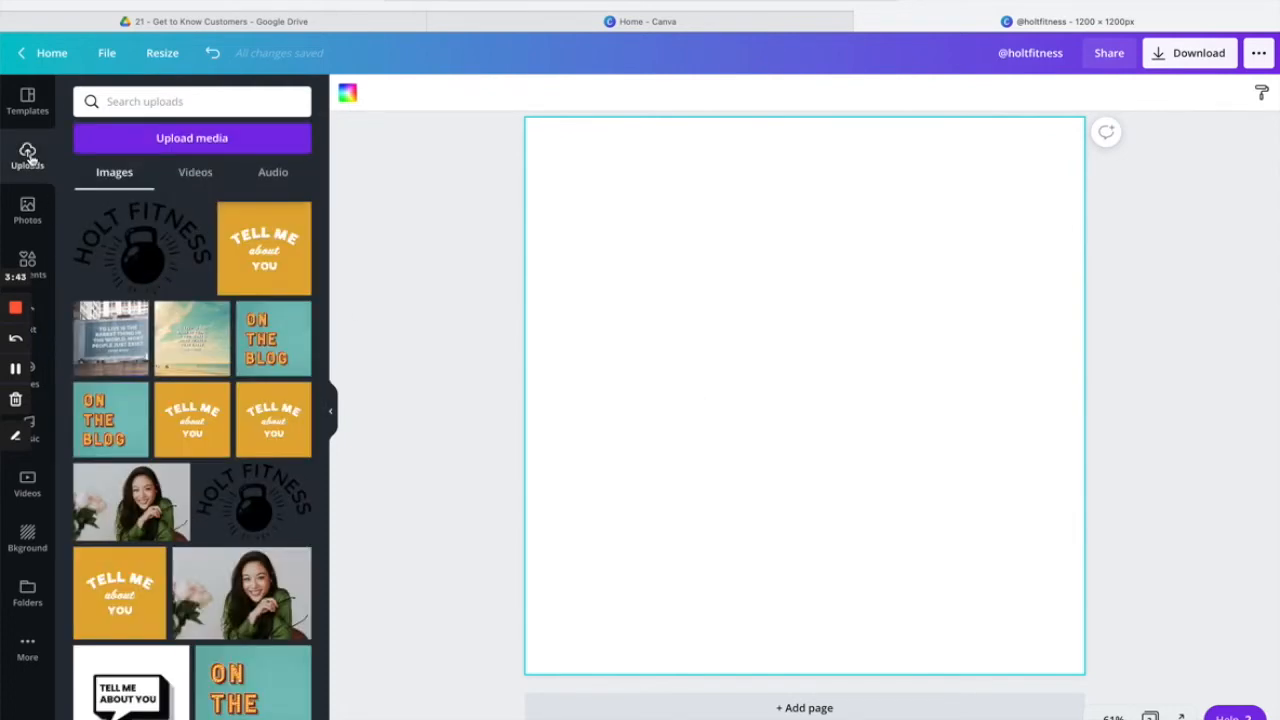
{"action": "left_click", "coordinate": [153, 678]}
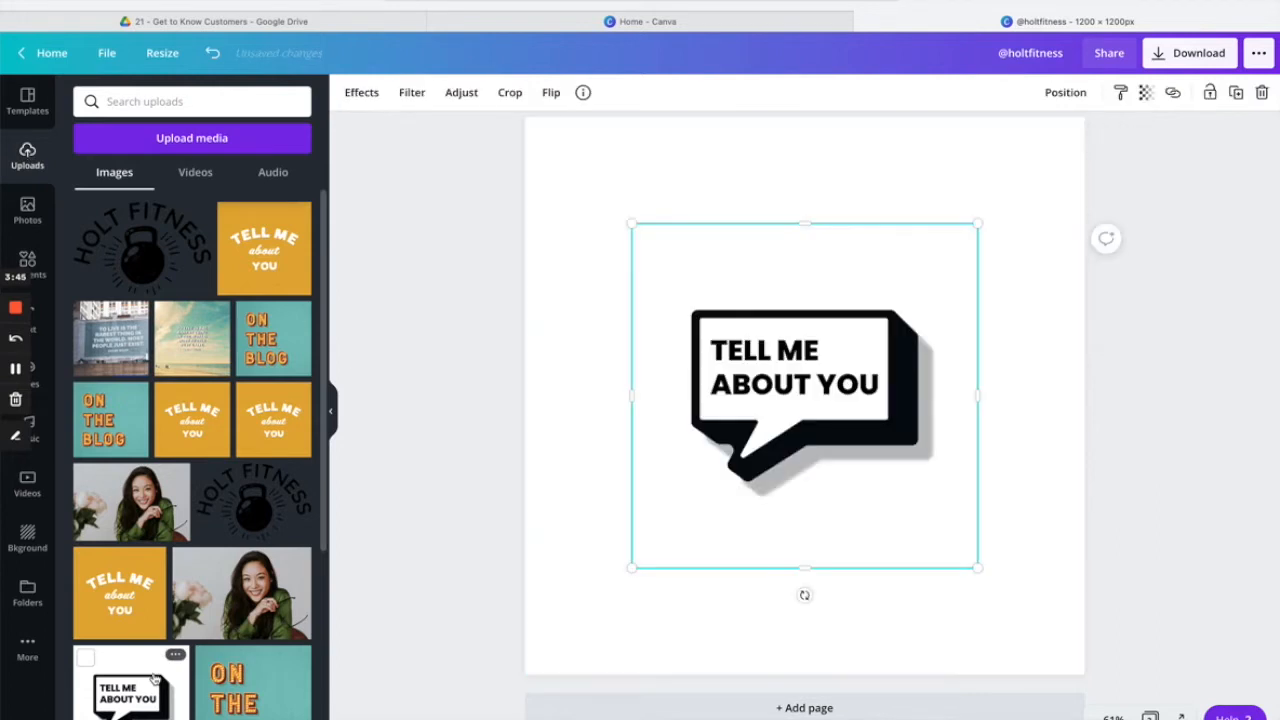
{"action": "left_click_drag", "start_coordinate": [977, 223], "coordinate": [1084, 82]}
{"action": "left_click_drag", "start_coordinate": [914, 330], "coordinate": [927, 318]}
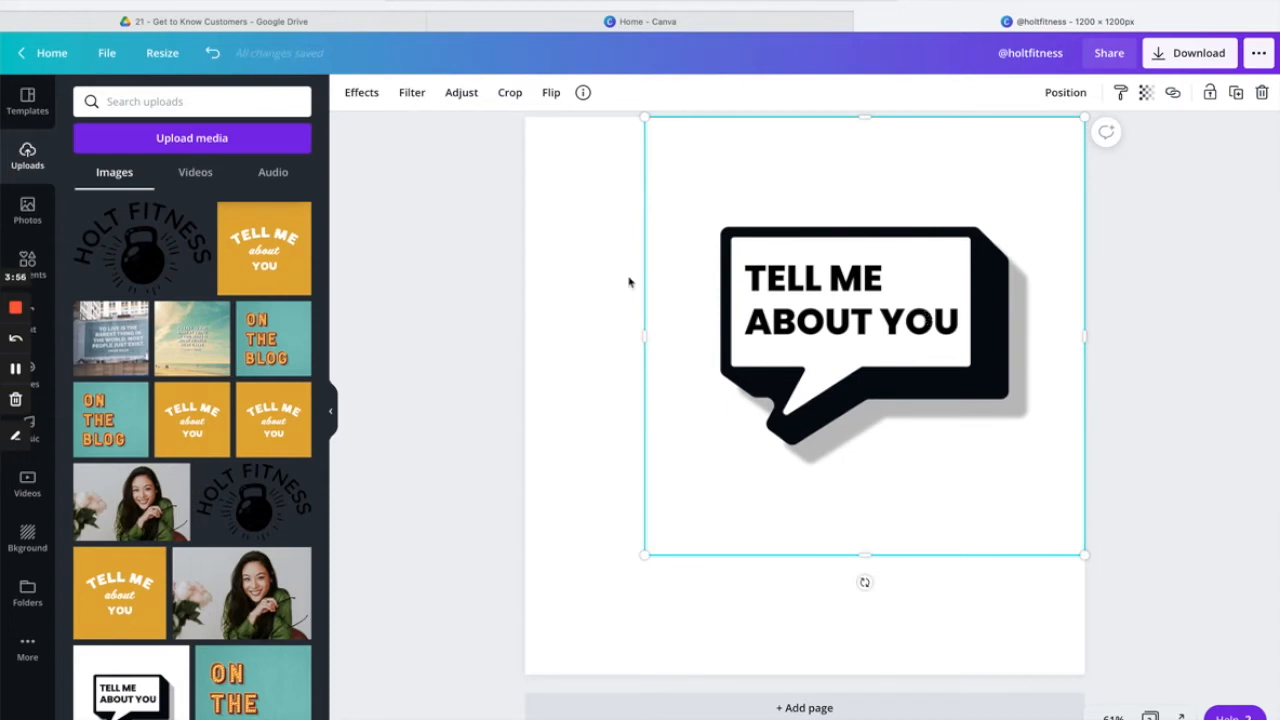
{"action": "left_click", "coordinate": [557, 278]}
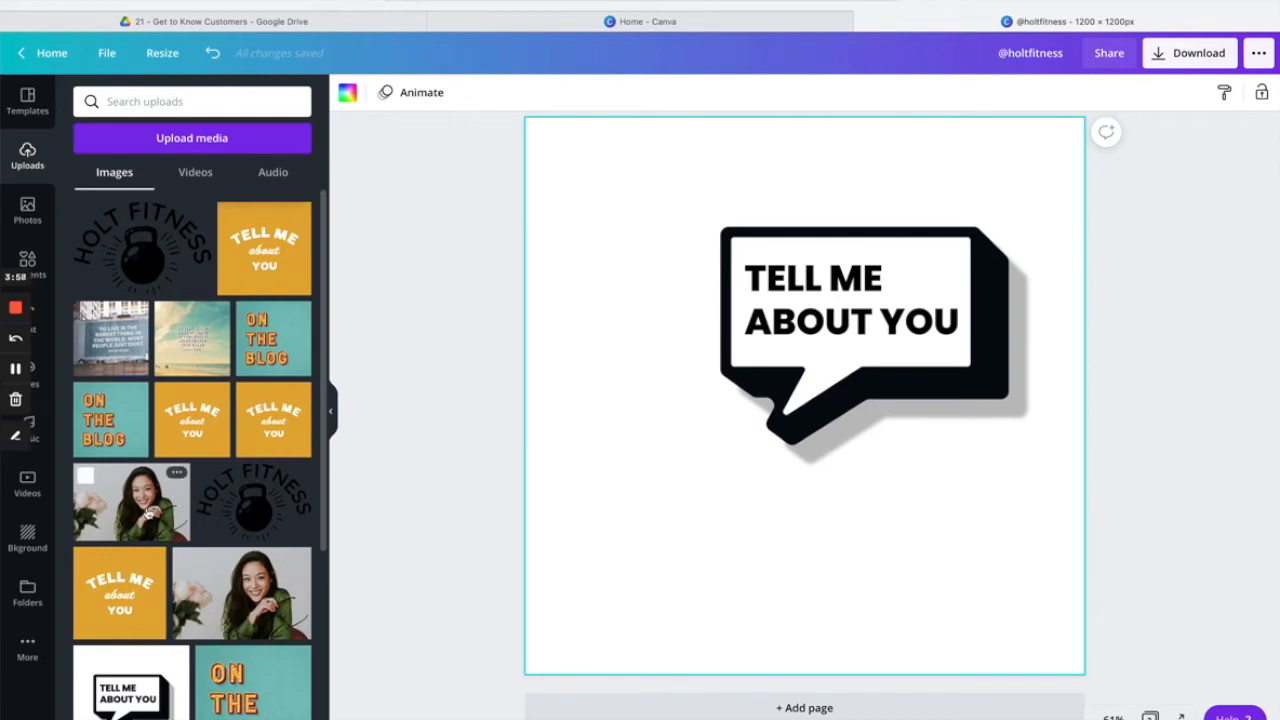
Add the woman's photo to page 2, moved down and to the left.
{"action": "left_click", "coordinate": [160, 505]}
{"action": "left_click_drag", "start_coordinate": [846, 418], "coordinate": [824, 470]}
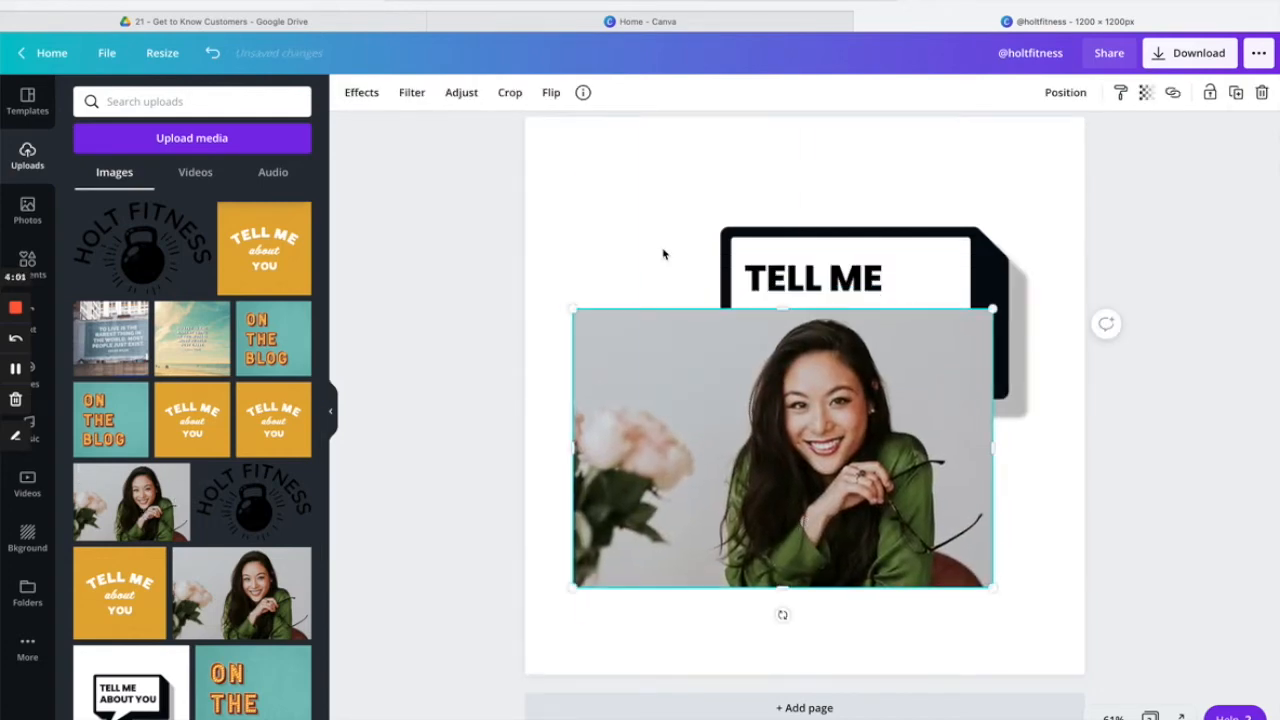
{"action": "left_click", "coordinate": [367, 96]}
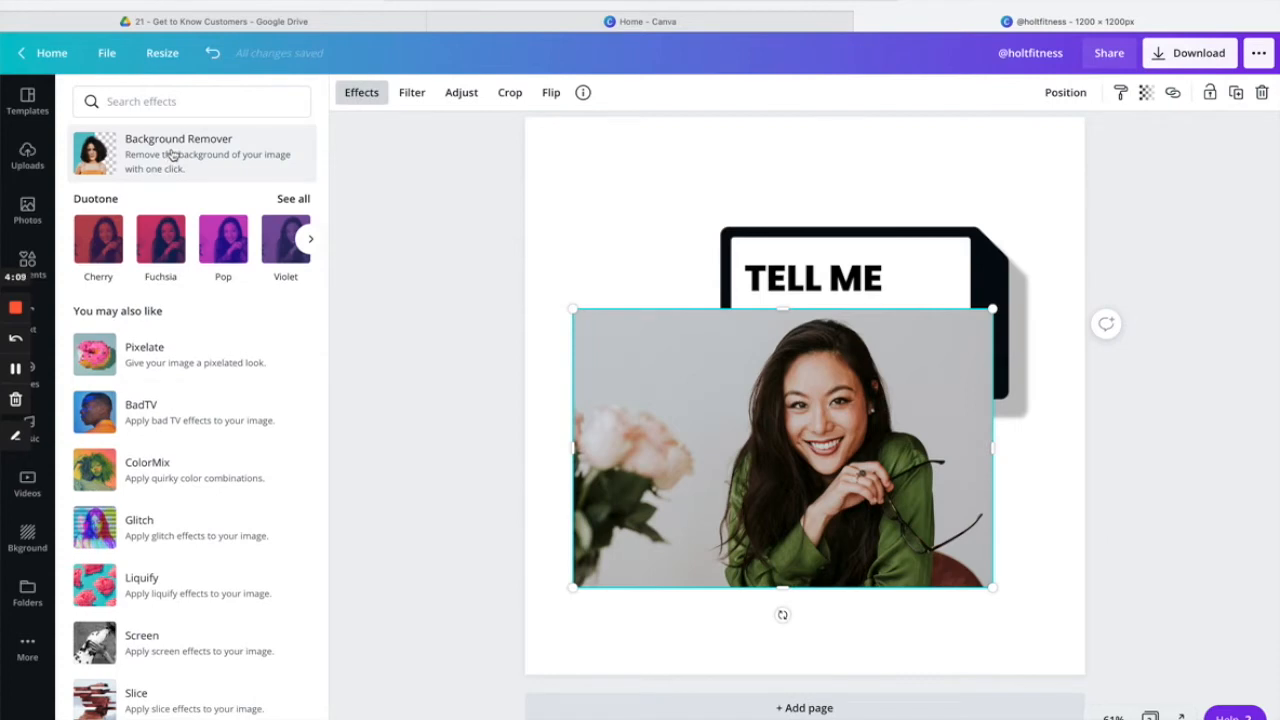
Remove the photo's background, enlarge the cutout at lower left, and nudge the bubble up-left.
{"action": "left_click", "coordinate": [236, 167]}
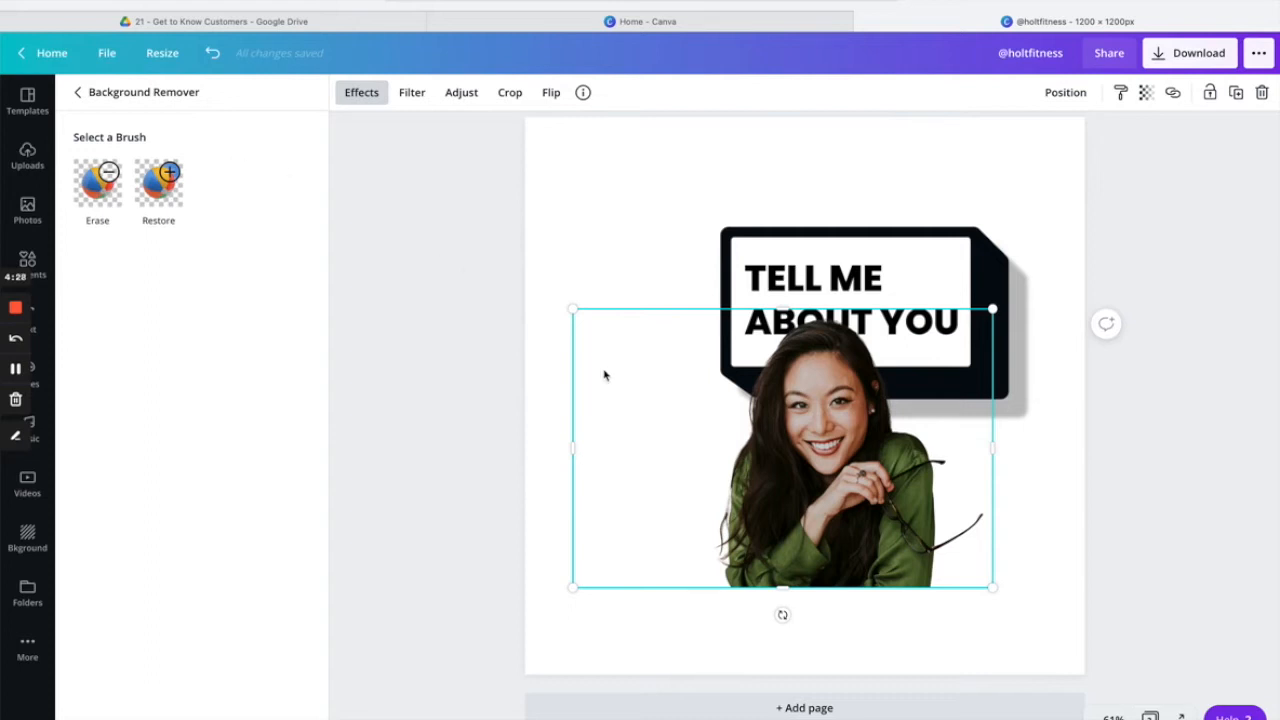
{"action": "left_click_drag", "start_coordinate": [776, 495], "coordinate": [644, 578]}
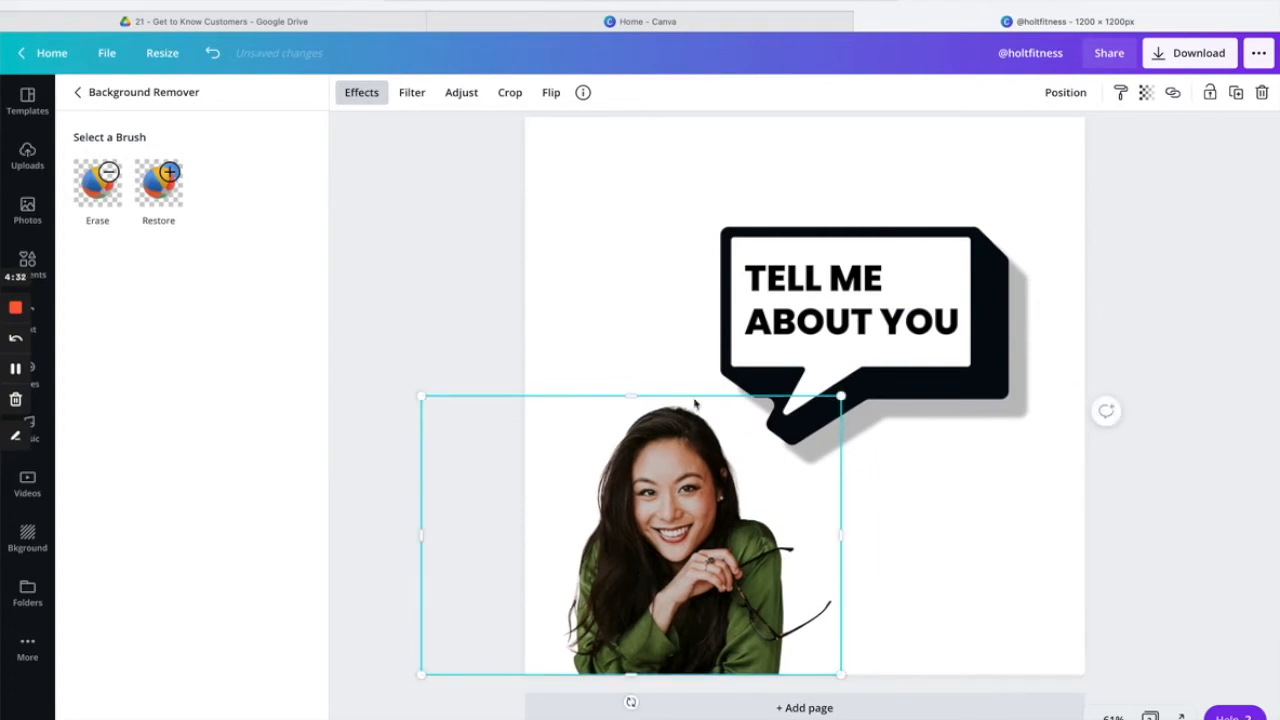
{"action": "left_click_drag", "start_coordinate": [842, 397], "coordinate": [880, 372]}
{"action": "left_click_drag", "start_coordinate": [934, 291], "coordinate": [906, 267]}
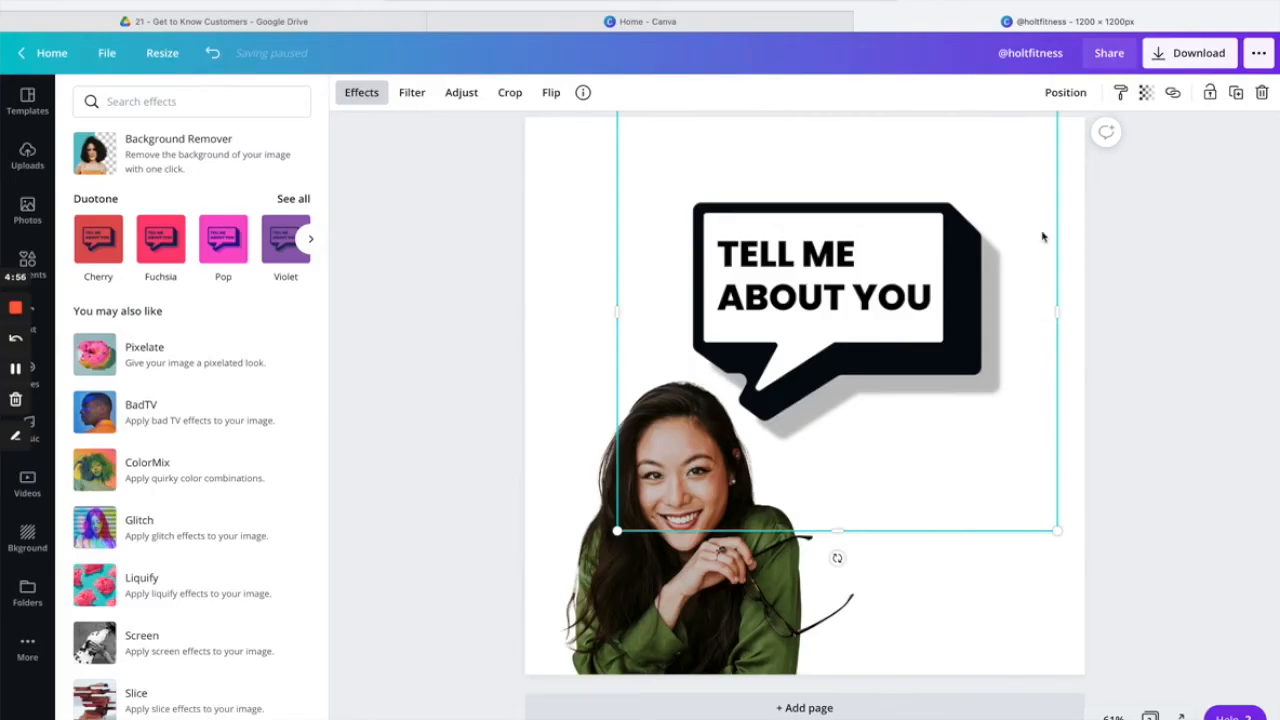
Add a new blank page 3 below page 2.
{"action": "left_click", "coordinate": [823, 714]}
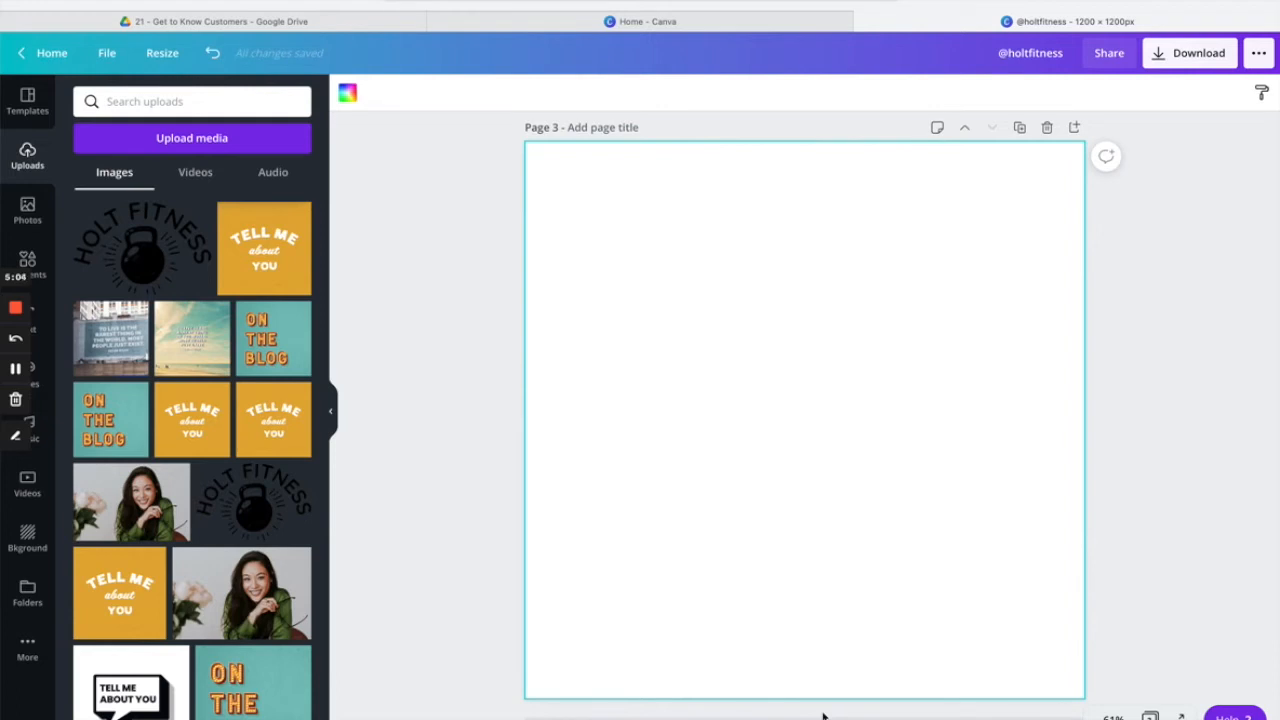
Upload the beach quote PNG and stretch it edge to edge across page 3.
{"action": "left_click", "coordinate": [212, 137]}
{"action": "left_click", "coordinate": [103, 185]}
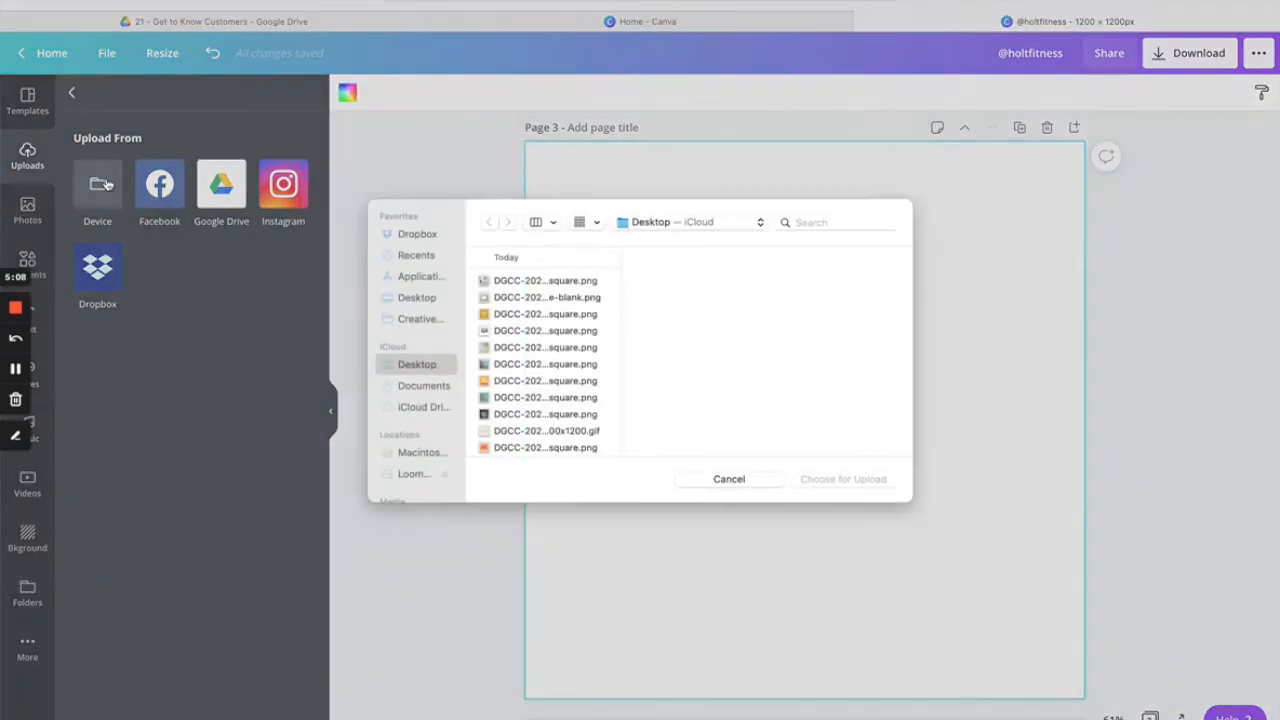
{"action": "left_click", "coordinate": [547, 356]}
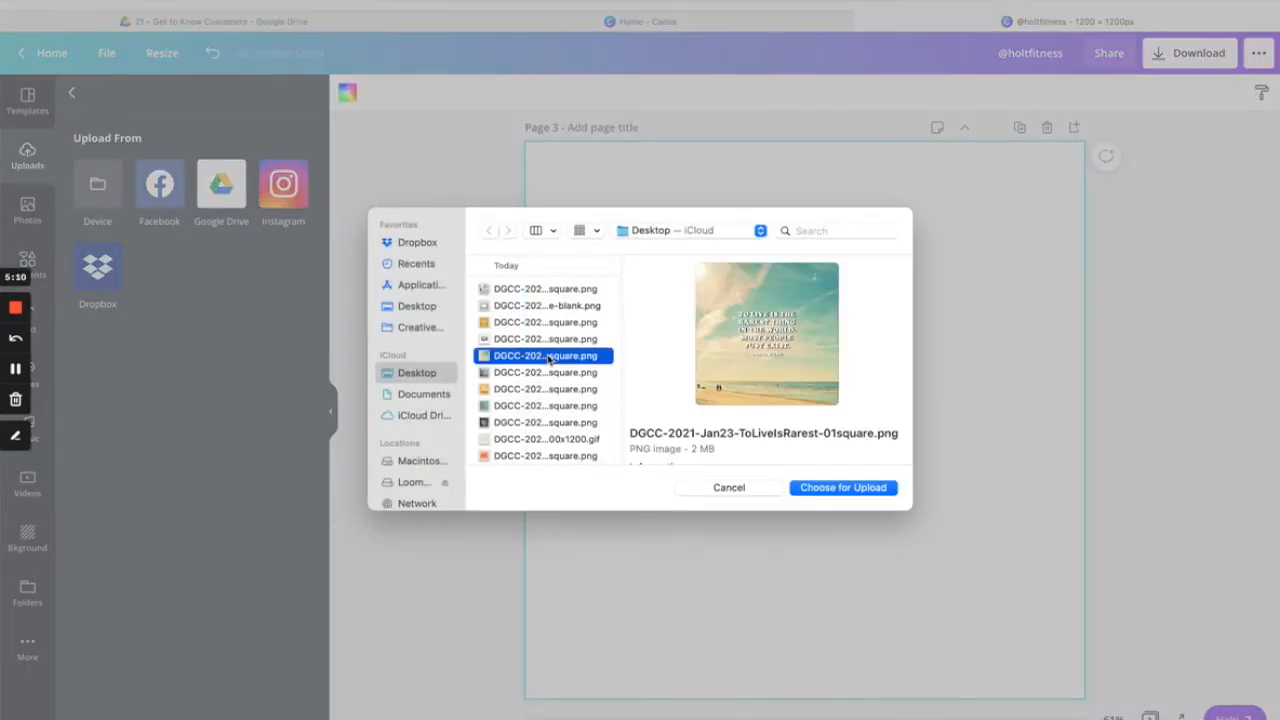
{"action": "left_click", "coordinate": [843, 487]}
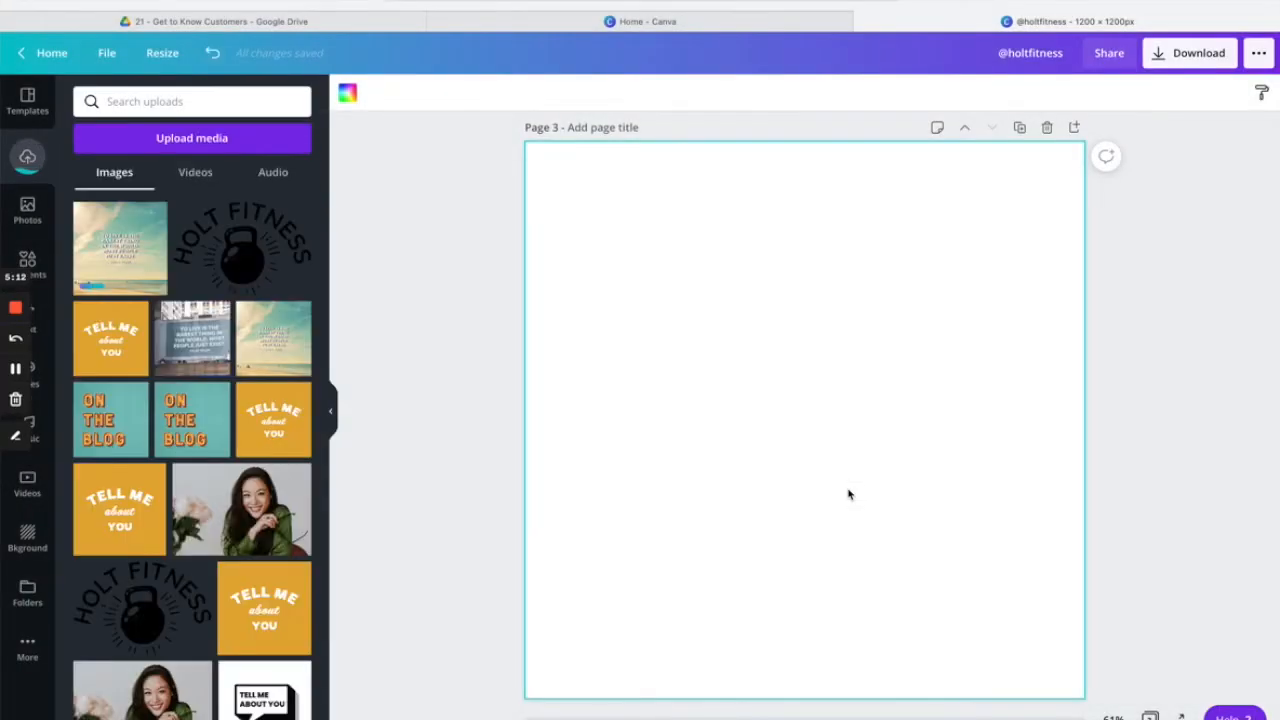
{"action": "left_click", "coordinate": [118, 250]}
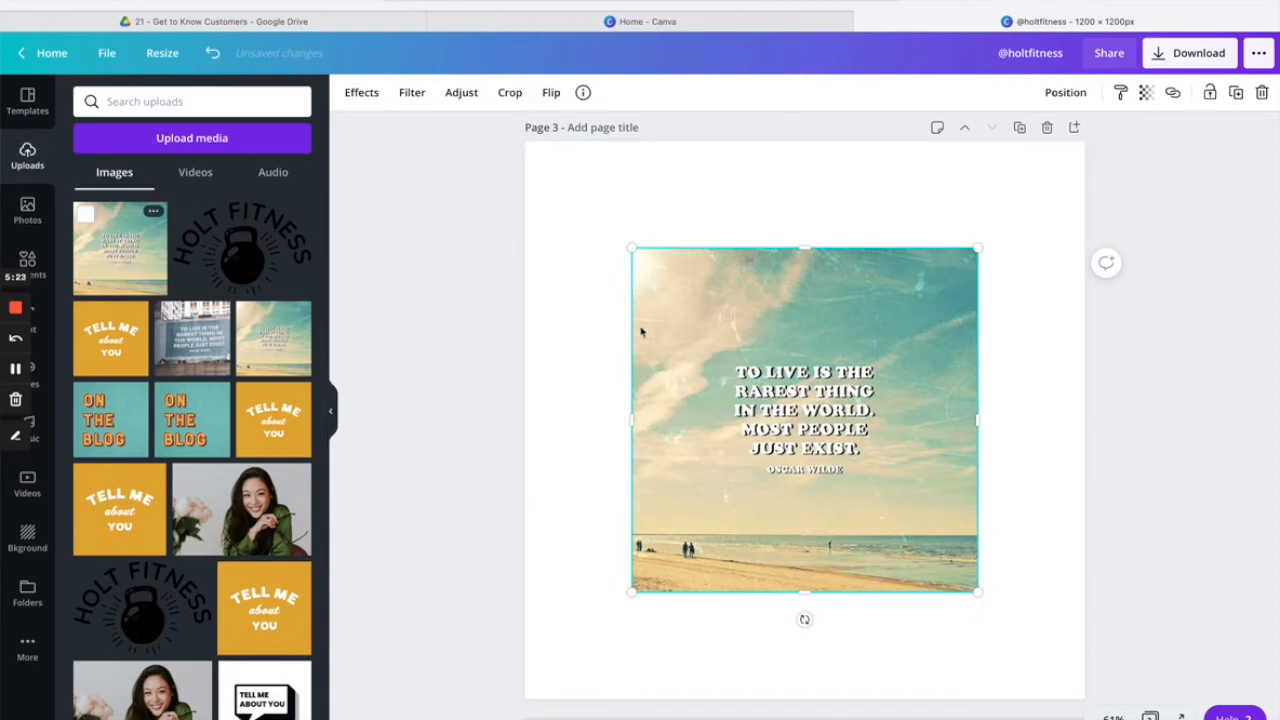
{"action": "left_click_drag", "start_coordinate": [630, 247], "coordinate": [525, 142]}
{"action": "left_click_drag", "start_coordinate": [976, 598], "coordinate": [1087, 697]}
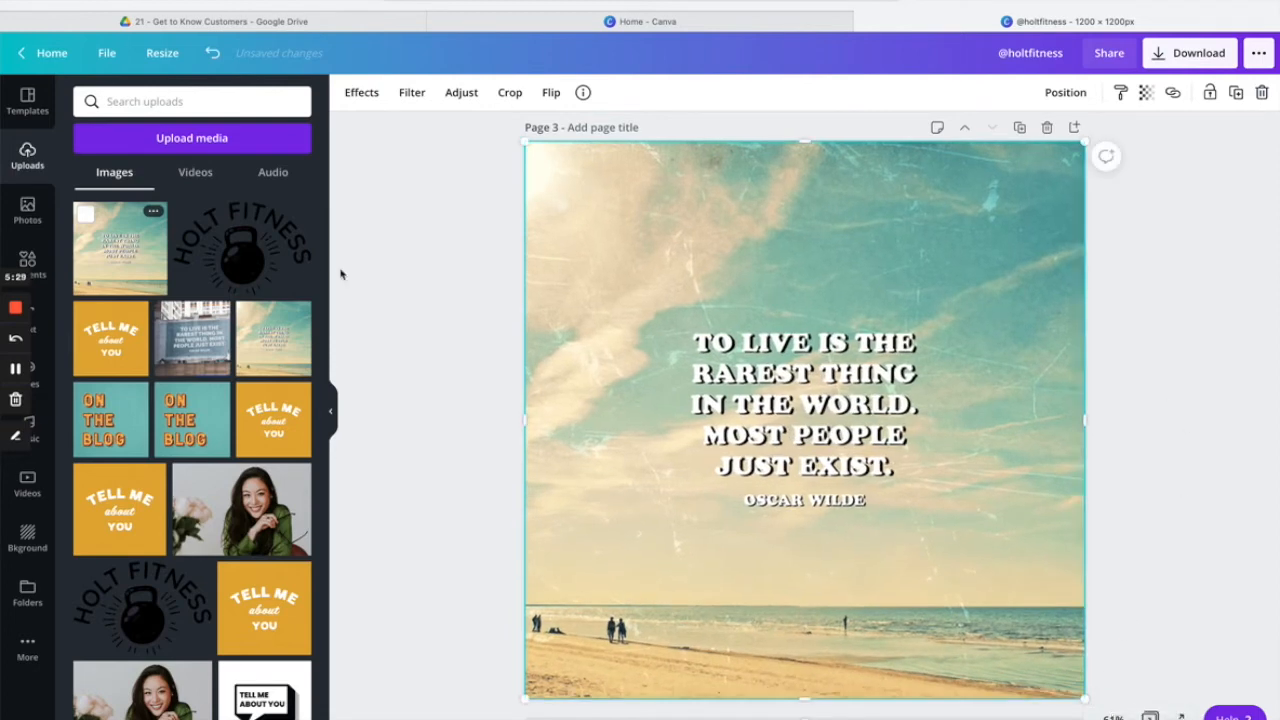
Add a spiky sun sticker from an elements search, shrunk, in page 3's top-right corner.
{"action": "left_click", "coordinate": [35, 266]}
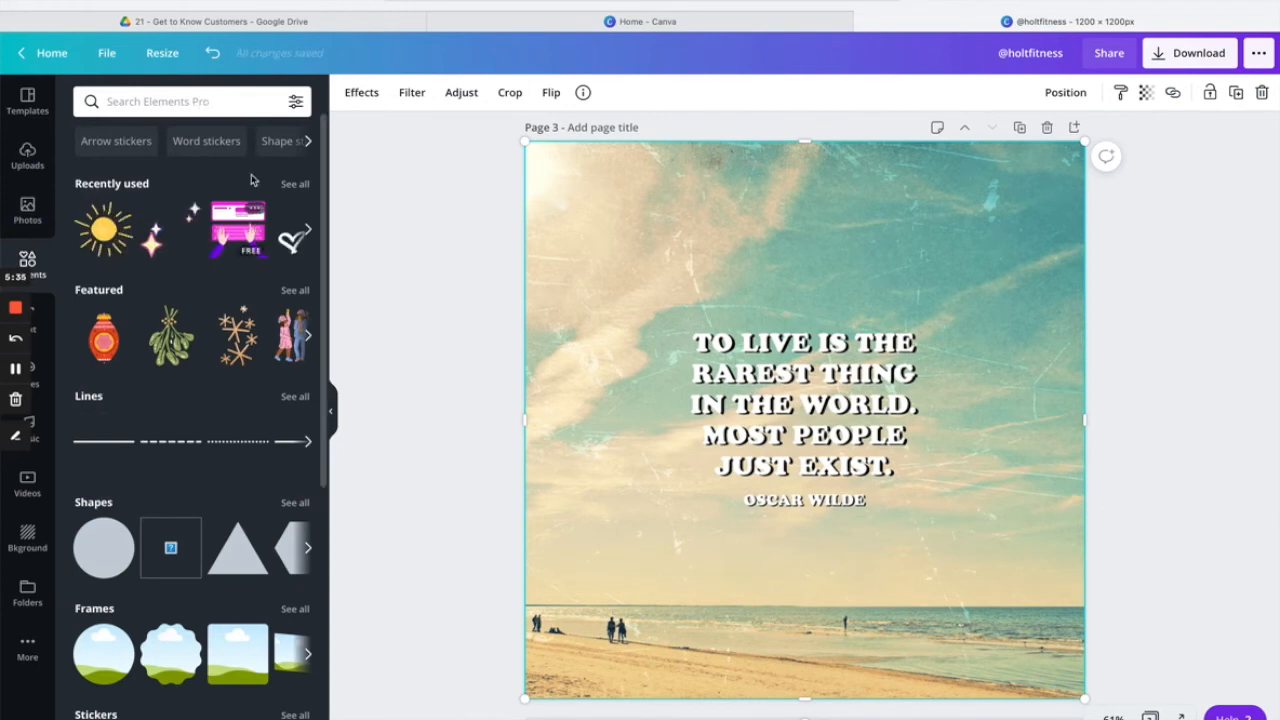
{"action": "left_click", "coordinate": [218, 97]}
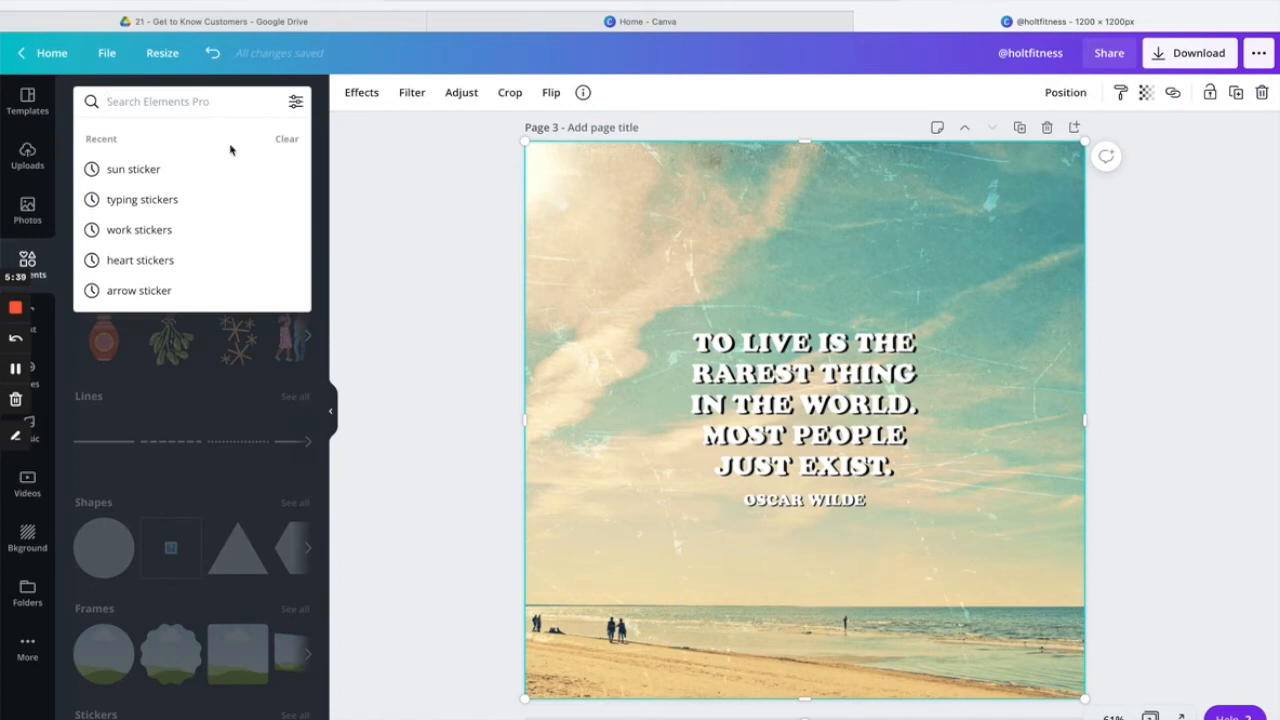
{"action": "left_click", "coordinate": [140, 169]}
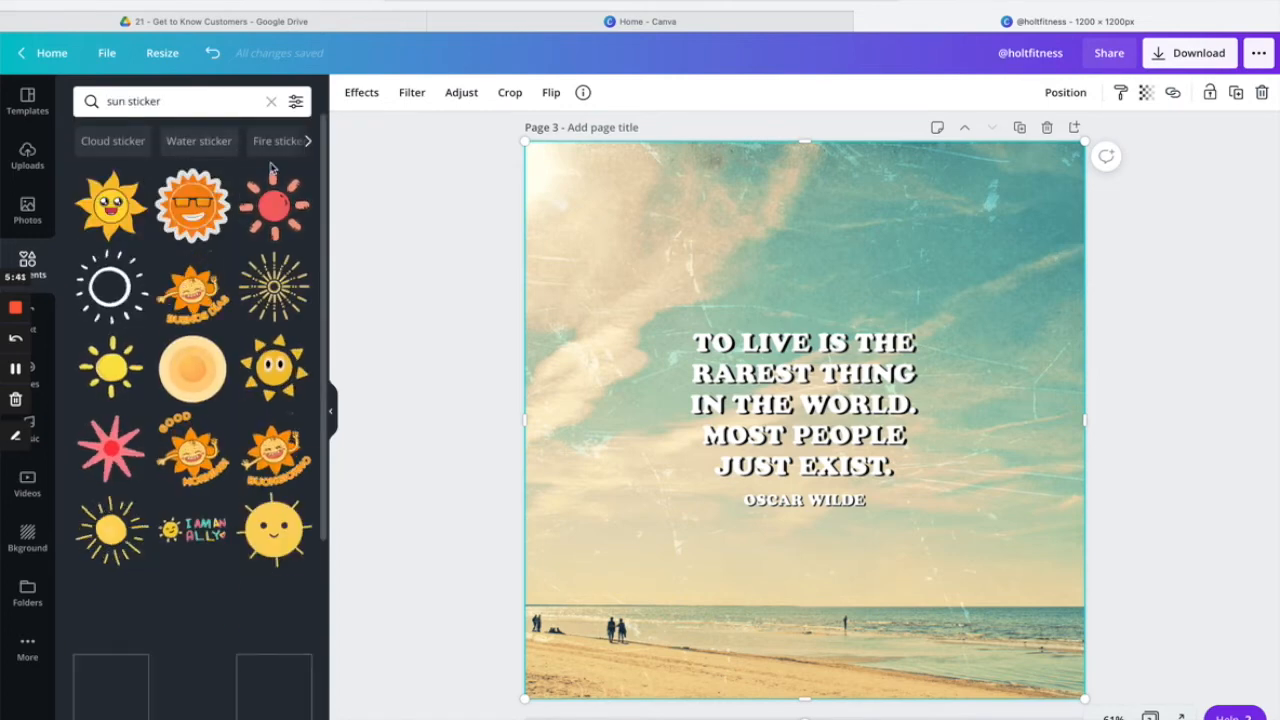
{"action": "scroll", "coordinate": [134, 297], "scroll_direction": "down", "scroll_amount": 5}
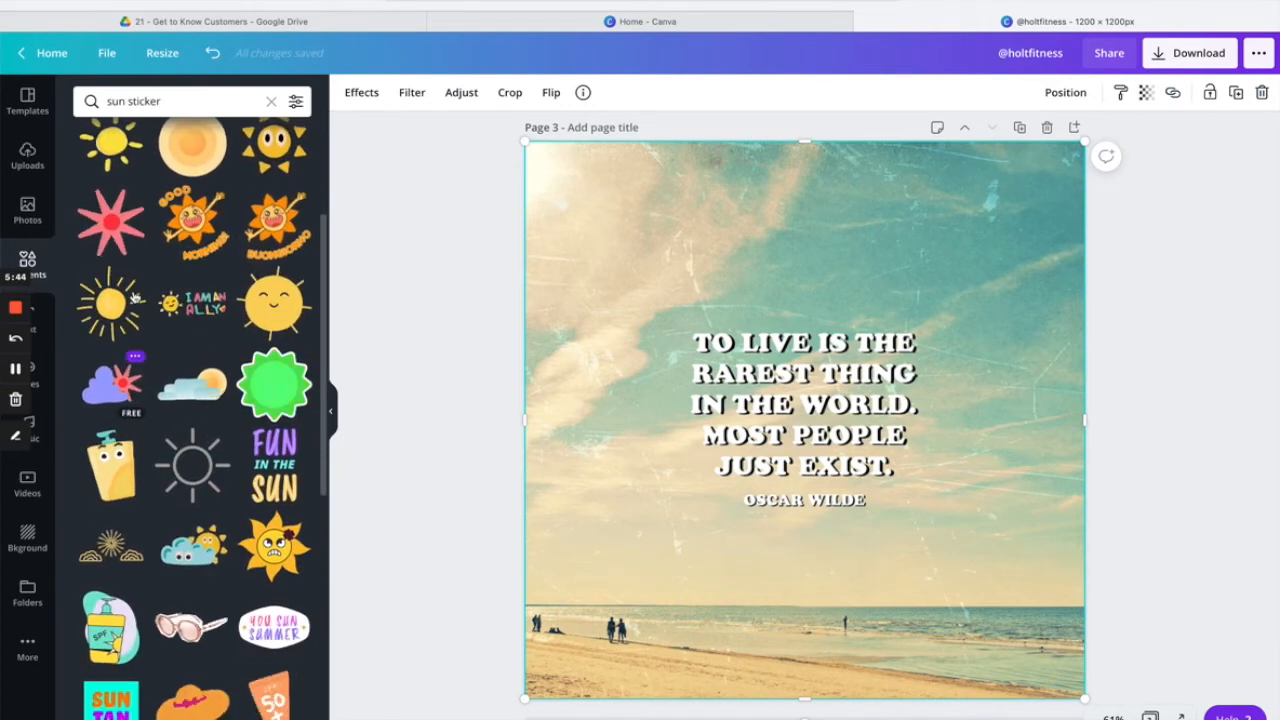
{"action": "left_click", "coordinate": [134, 297]}
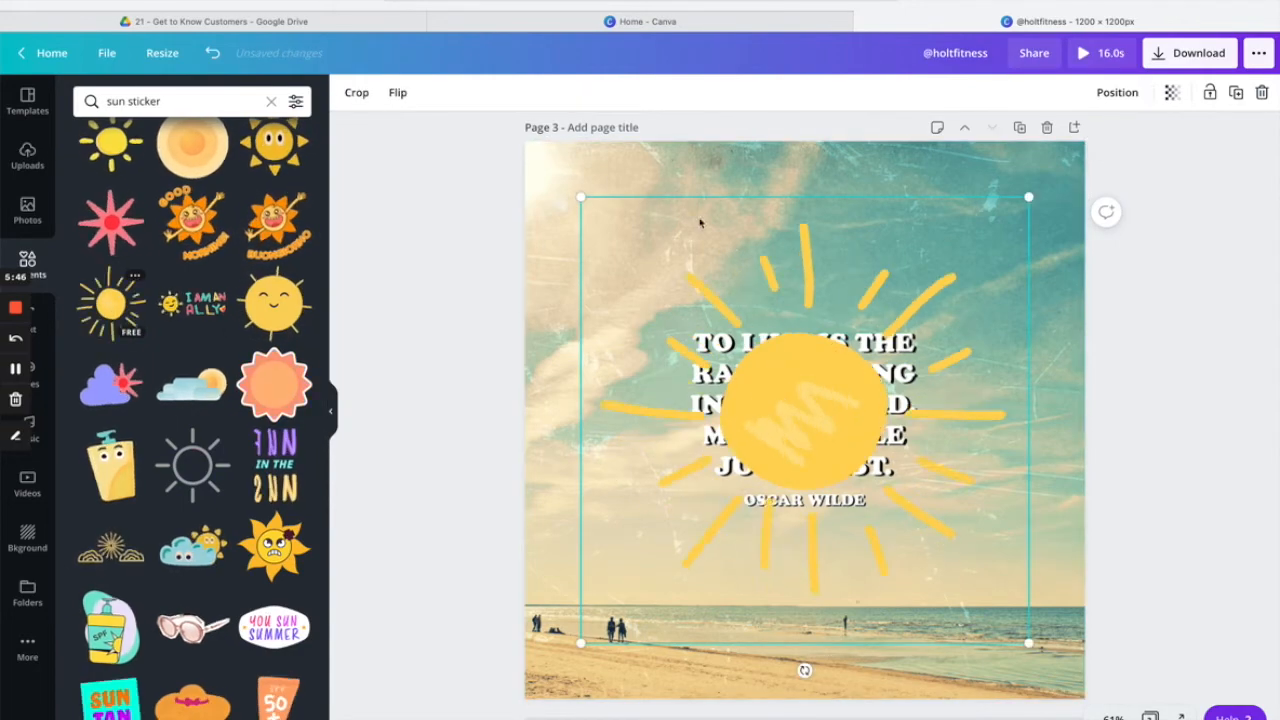
{"action": "left_click_drag", "start_coordinate": [580, 197], "coordinate": [824, 440]}
{"action": "left_click_drag", "start_coordinate": [964, 535], "coordinate": [1008, 240]}
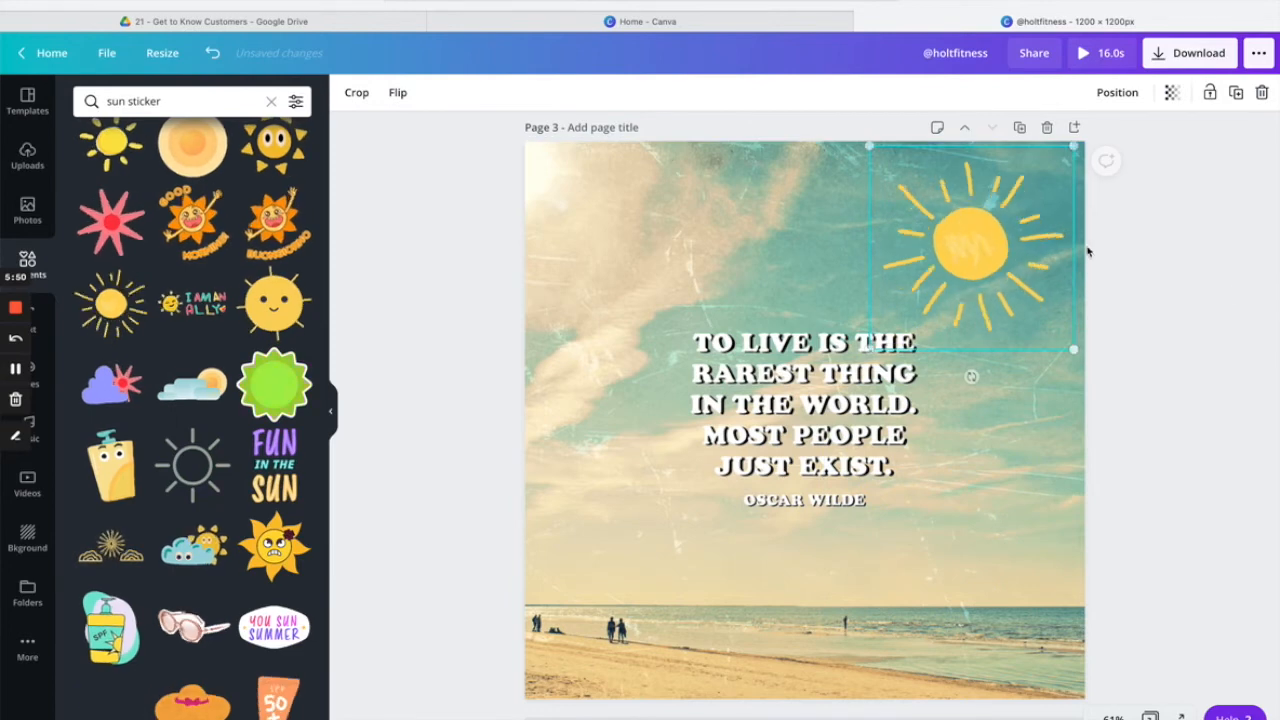
{"action": "left_click", "coordinate": [1243, 292]}
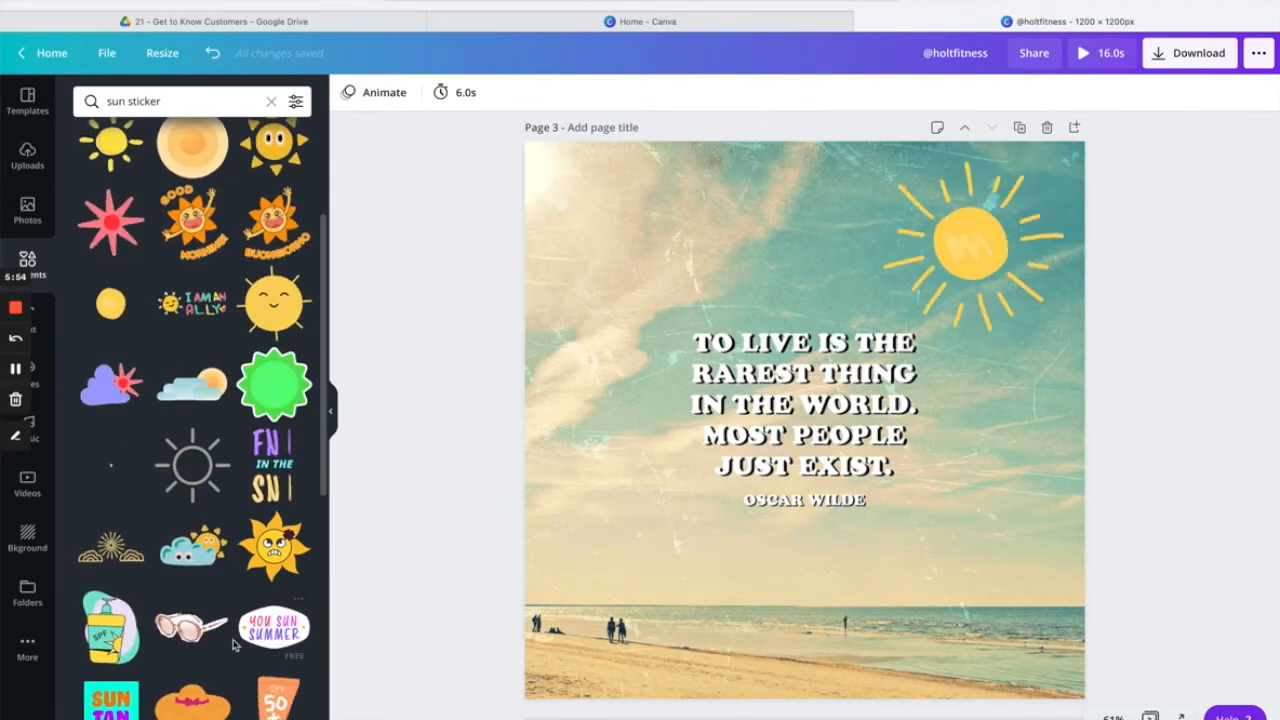
Add the animated pink sparkle sticker, then delete it from the page.
{"action": "scroll", "coordinate": [233, 645], "scroll_direction": "down", "scroll_amount": 5}
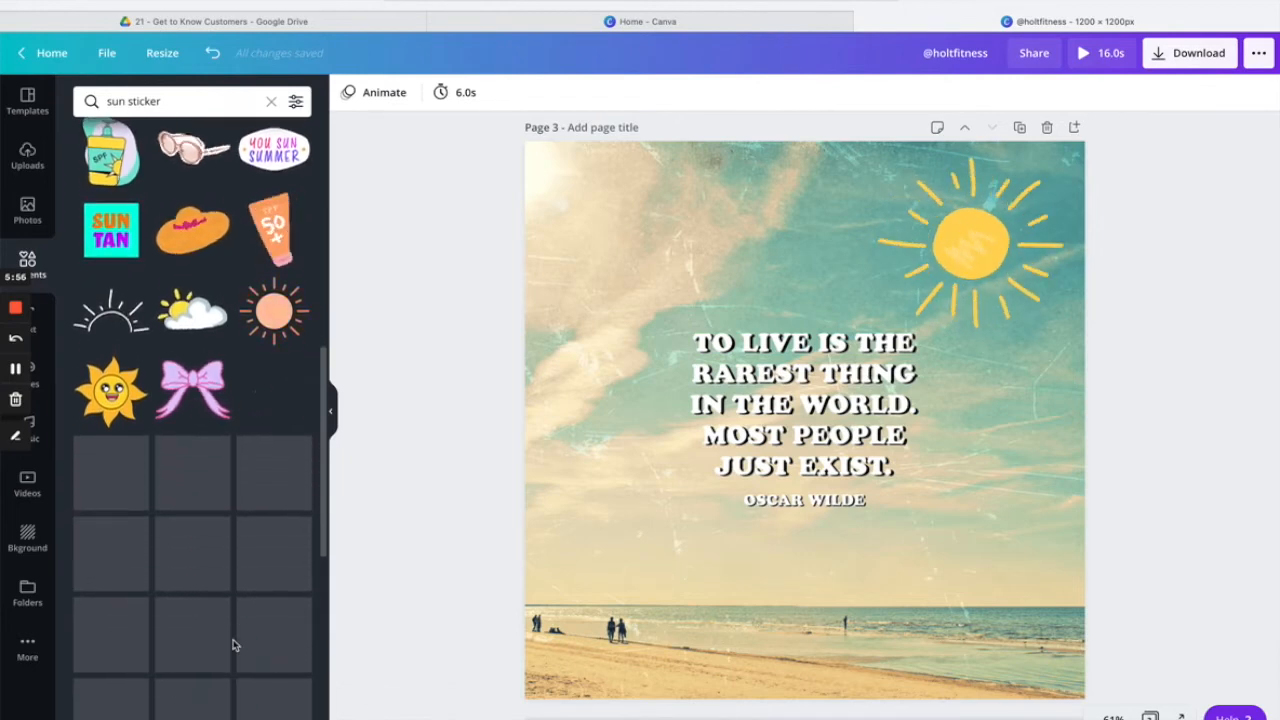
{"action": "left_click", "coordinate": [252, 408]}
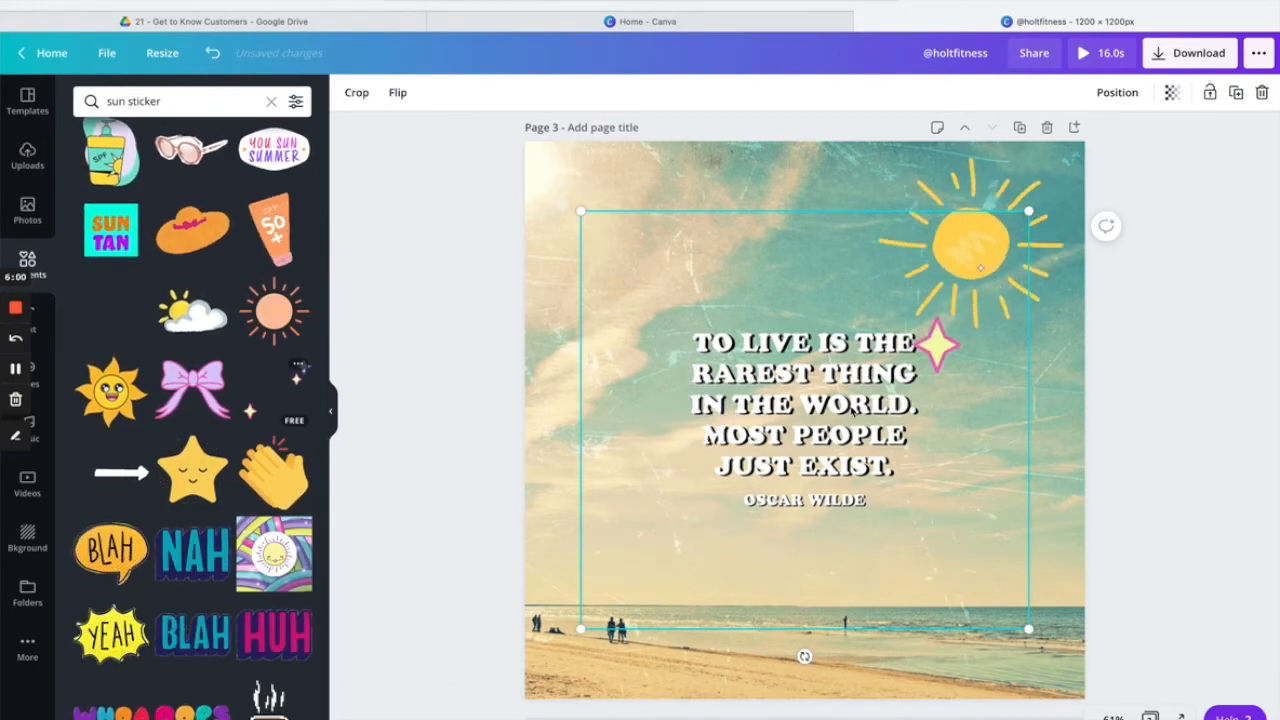
{"action": "key", "text": "Delete"}
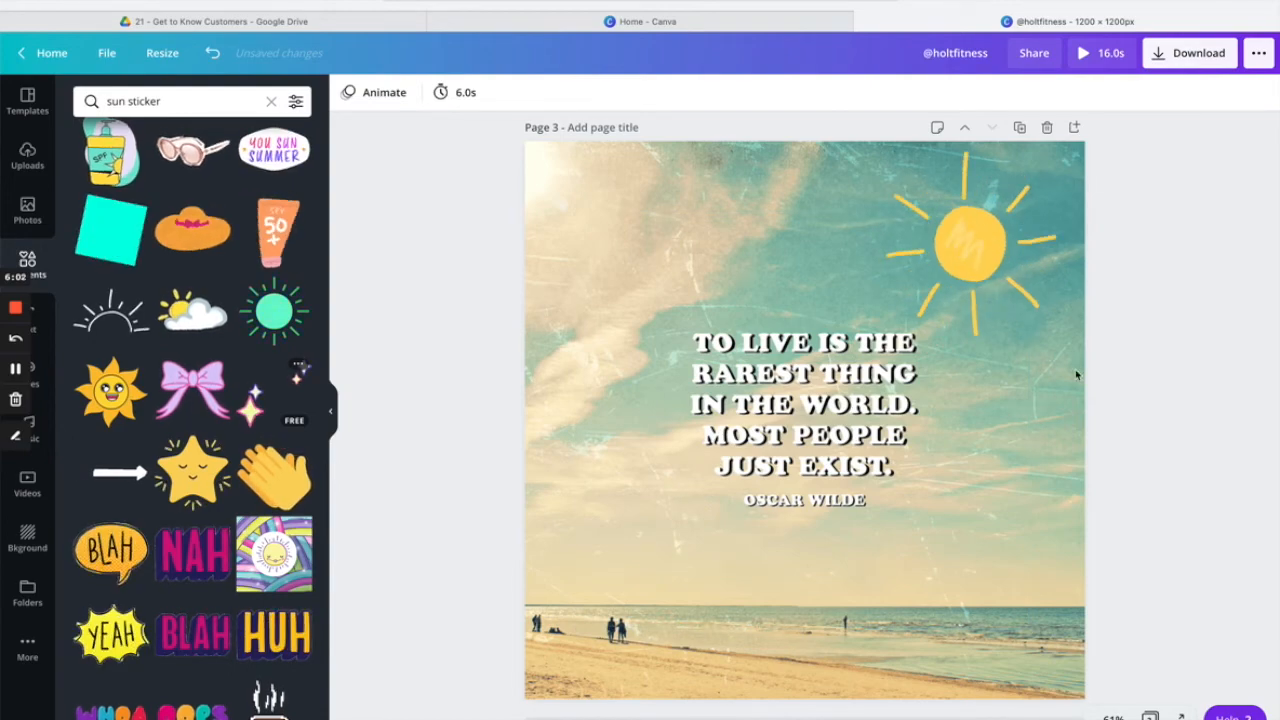
Scroll back to page 1 and open the Download panel, which suggests MP4 Video for all 3 pages.
{"action": "scroll", "coordinate": [900, 337], "scroll_direction": "up", "scroll_amount": 5}
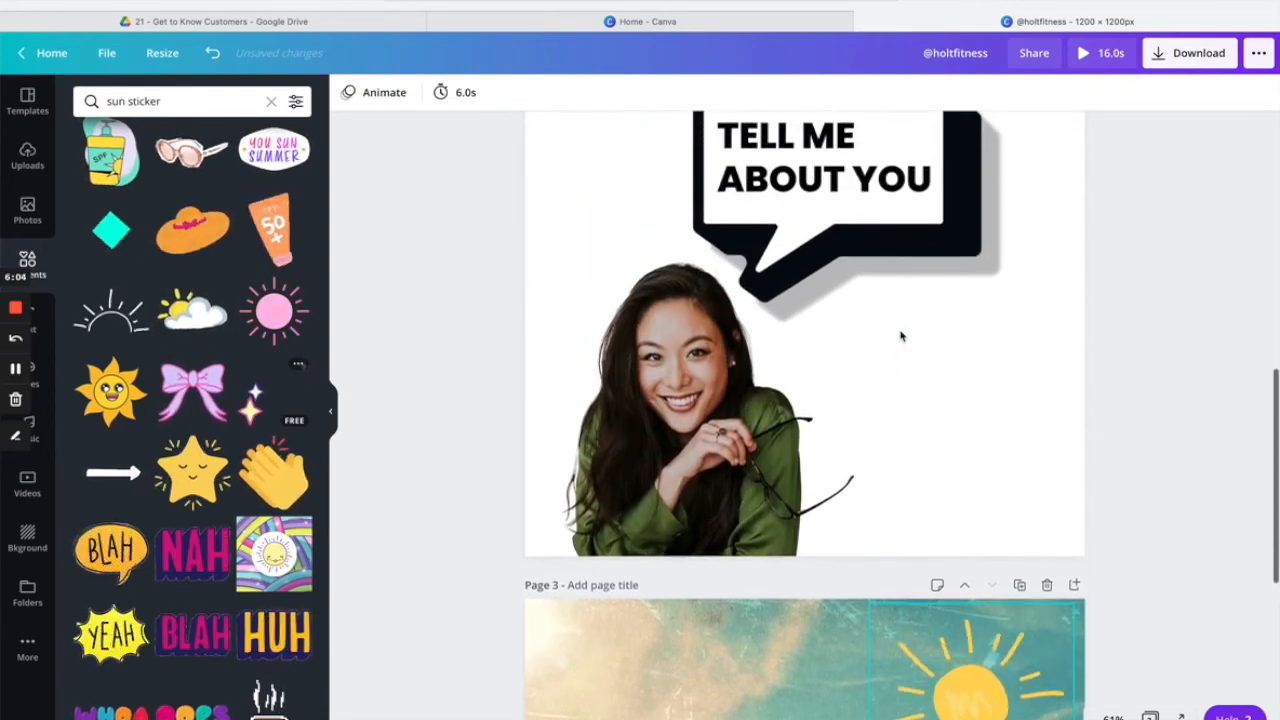
{"action": "scroll", "coordinate": [901, 337], "scroll_direction": "up", "scroll_amount": 1}
{"action": "scroll", "coordinate": [901, 336], "scroll_direction": "down", "scroll_amount": 3}
{"action": "scroll", "coordinate": [901, 336], "scroll_direction": "up", "scroll_amount": 3}
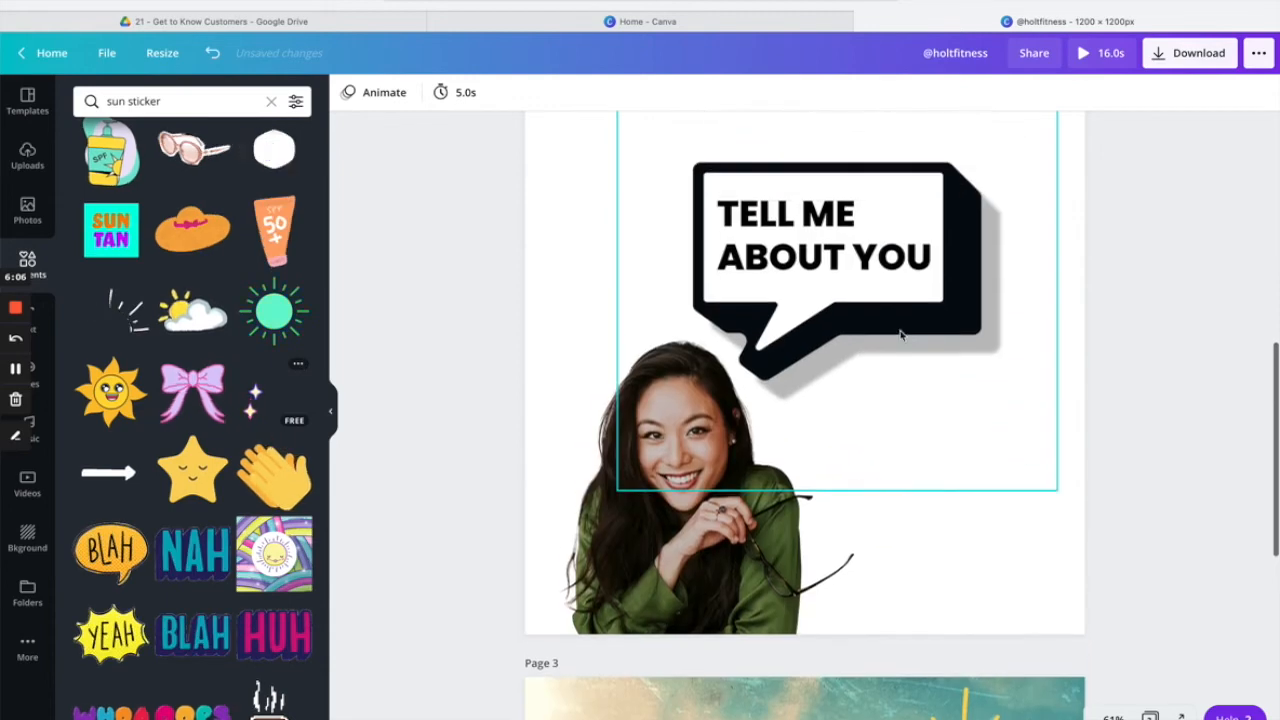
{"action": "scroll", "coordinate": [900, 335], "scroll_direction": "up", "scroll_amount": 5}
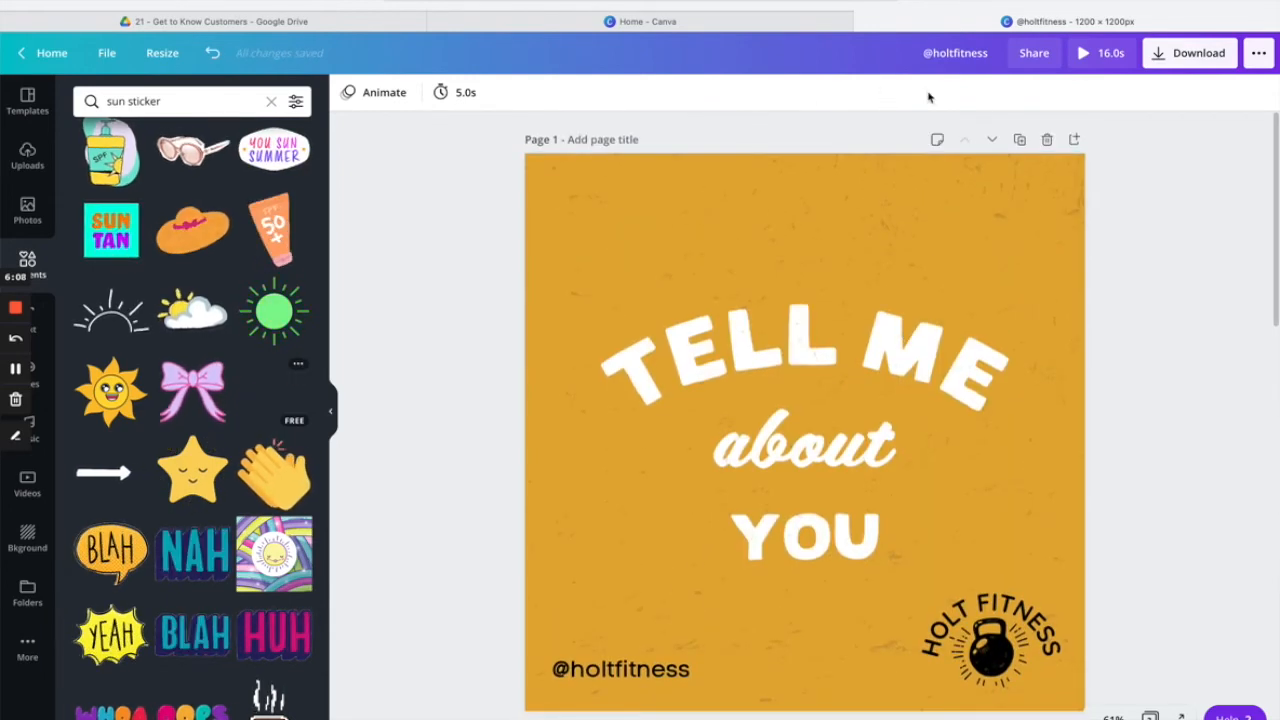
{"action": "left_click", "coordinate": [1192, 54]}
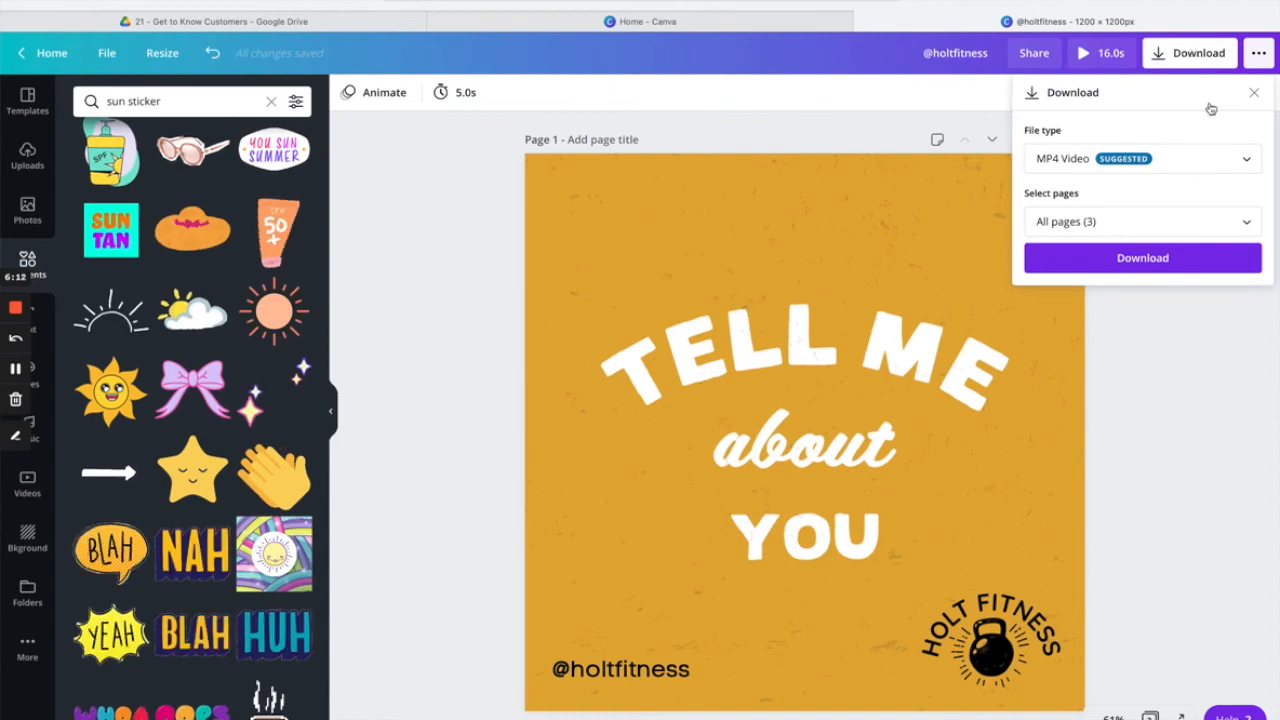
Try PNG as the export file type and check the page selection list.
{"action": "left_click", "coordinate": [1240, 160]}
{"action": "scroll", "coordinate": [1184, 127], "scroll_direction": "up", "scroll_amount": 1}
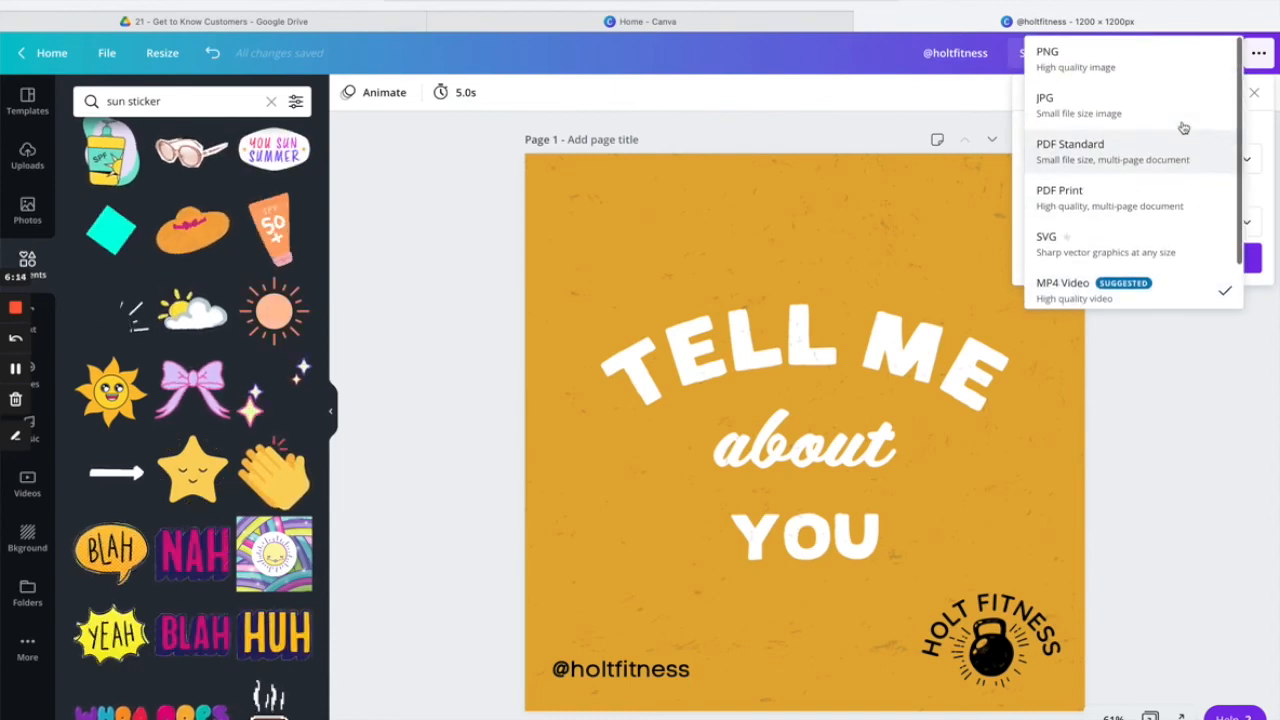
{"action": "left_click", "coordinate": [1125, 67]}
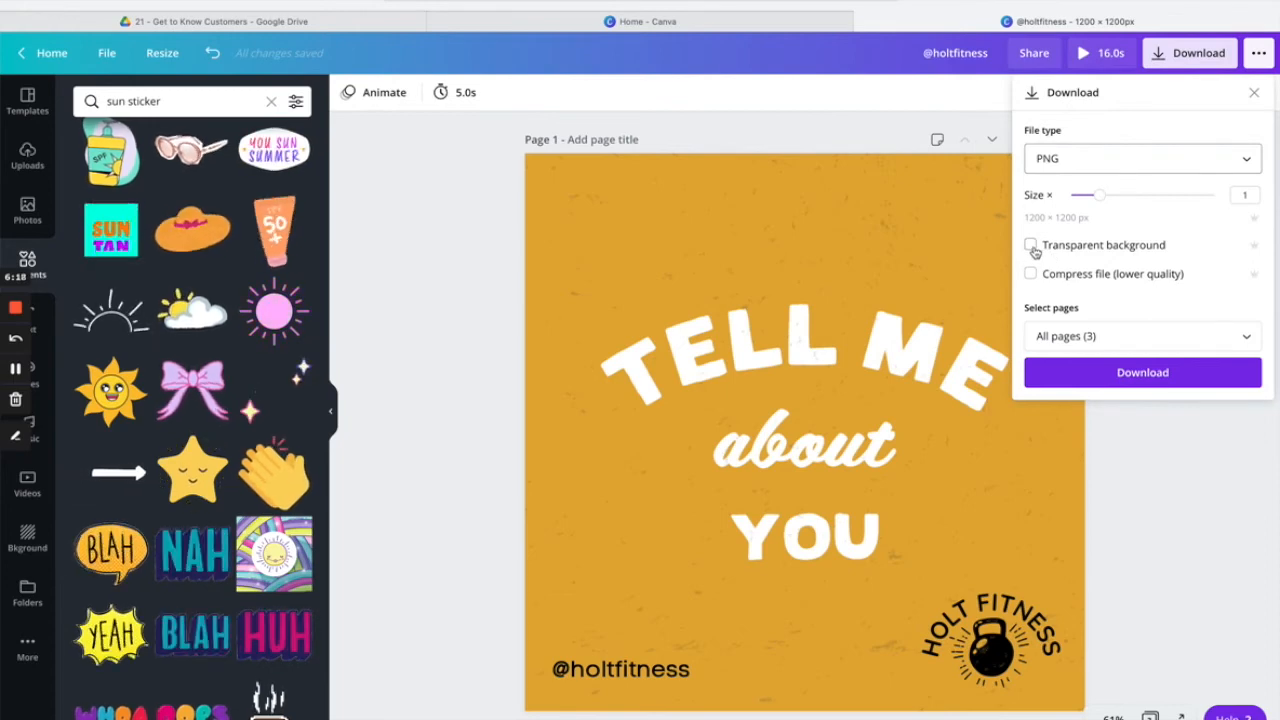
{"action": "left_click", "coordinate": [1076, 336]}
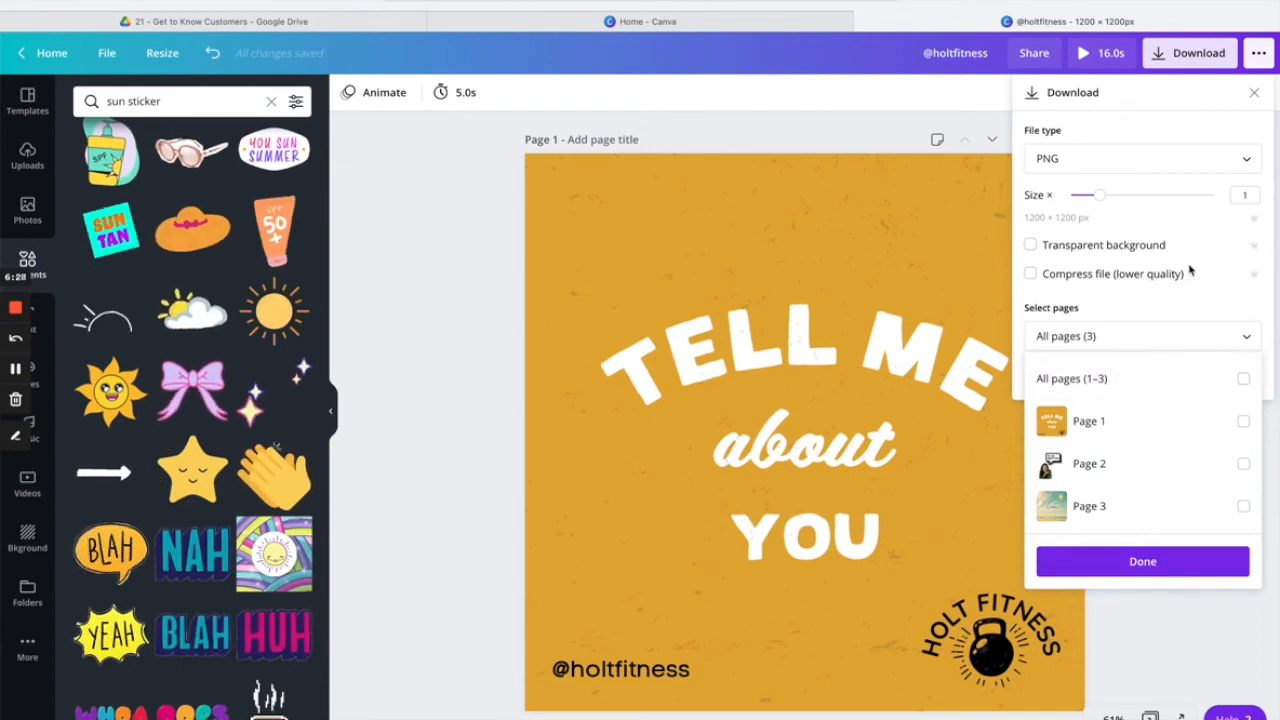
{"action": "left_click", "coordinate": [1204, 311]}
{"action": "scroll", "coordinate": [827, 376], "scroll_direction": "down", "scroll_amount": 5}
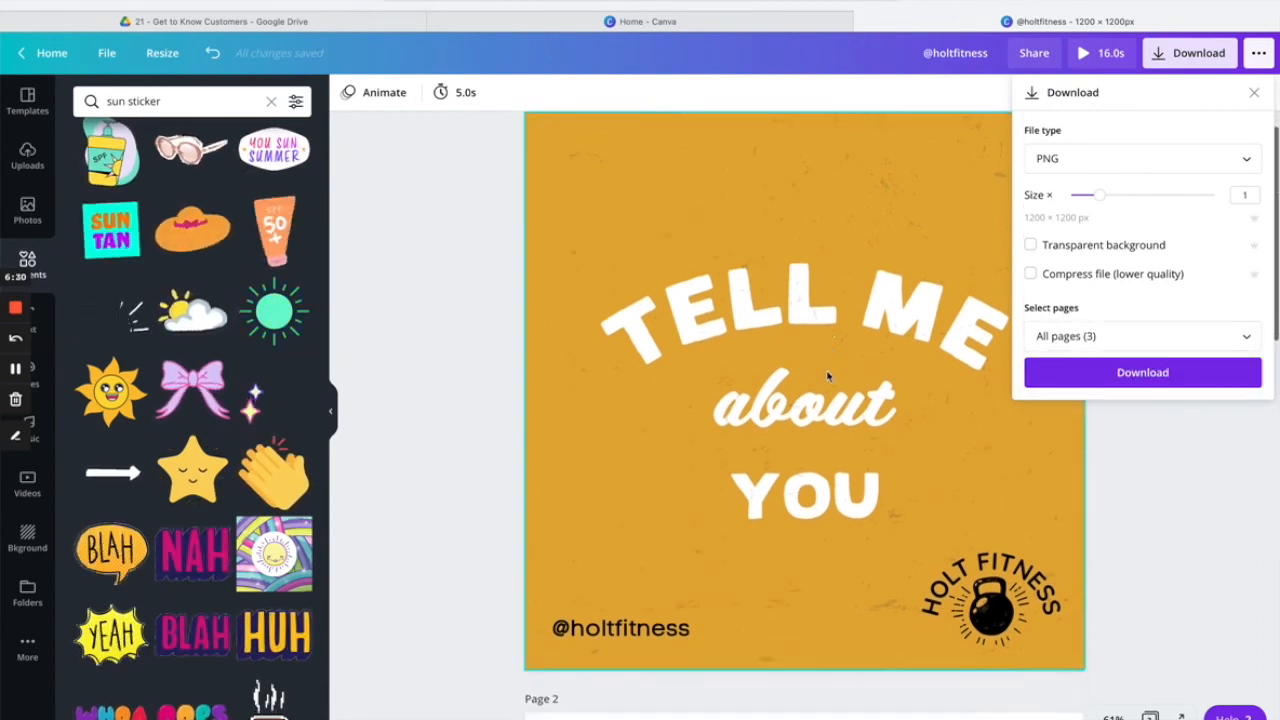
{"action": "scroll", "coordinate": [827, 376], "scroll_direction": "down", "scroll_amount": 8}
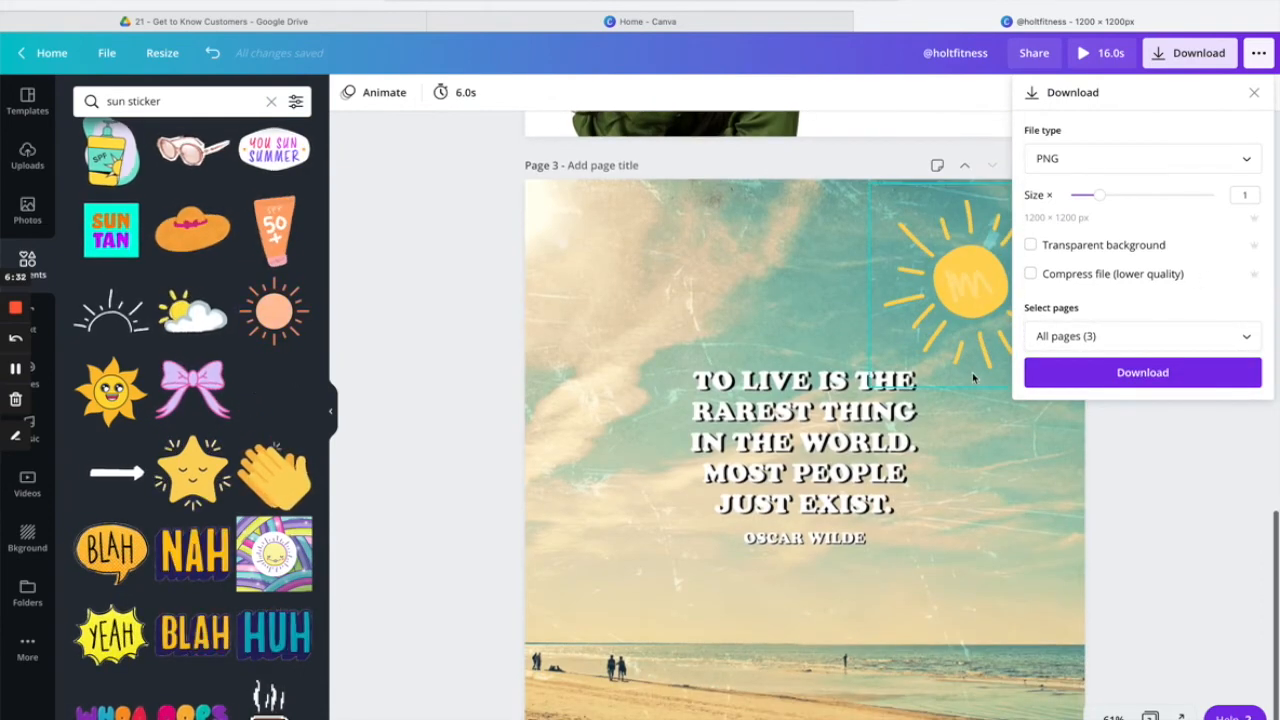
Switch the export format to MP4 Video and select only Page 3.
{"action": "left_click", "coordinate": [1128, 166]}
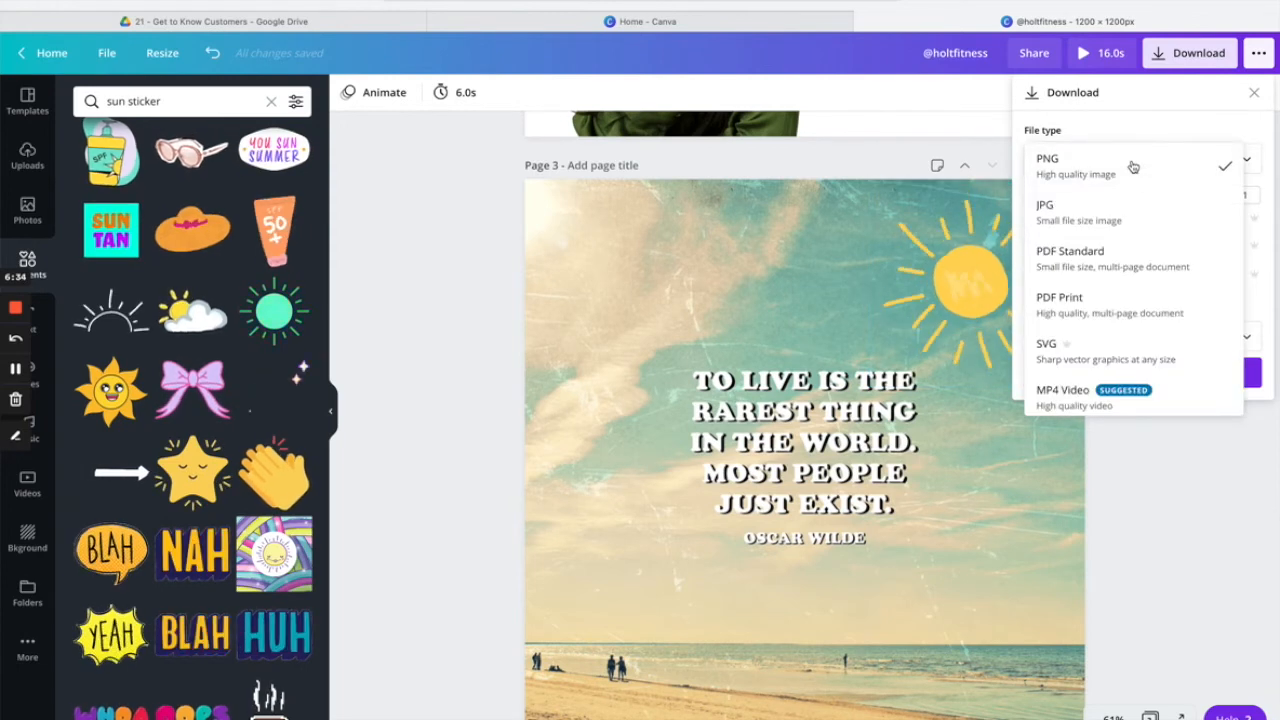
{"action": "scroll", "coordinate": [1129, 325], "scroll_direction": "down", "scroll_amount": 1}
{"action": "left_click", "coordinate": [1098, 350]}
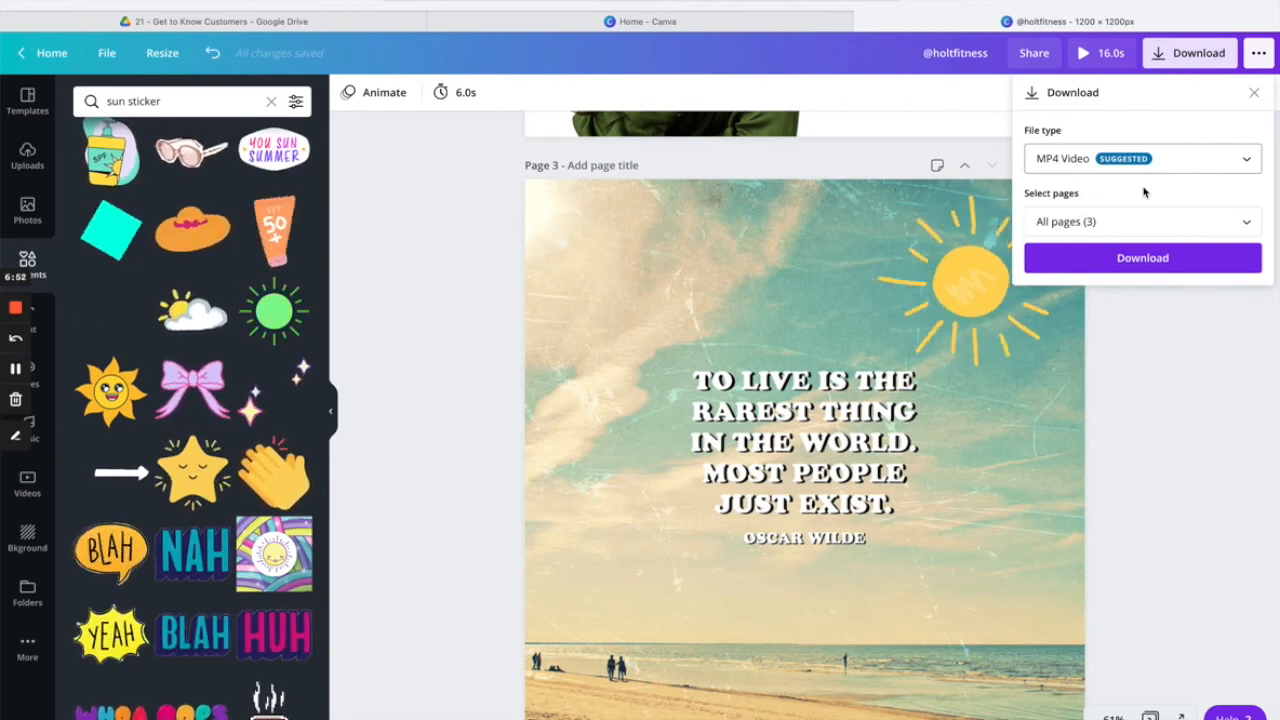
{"action": "left_click", "coordinate": [1155, 224]}
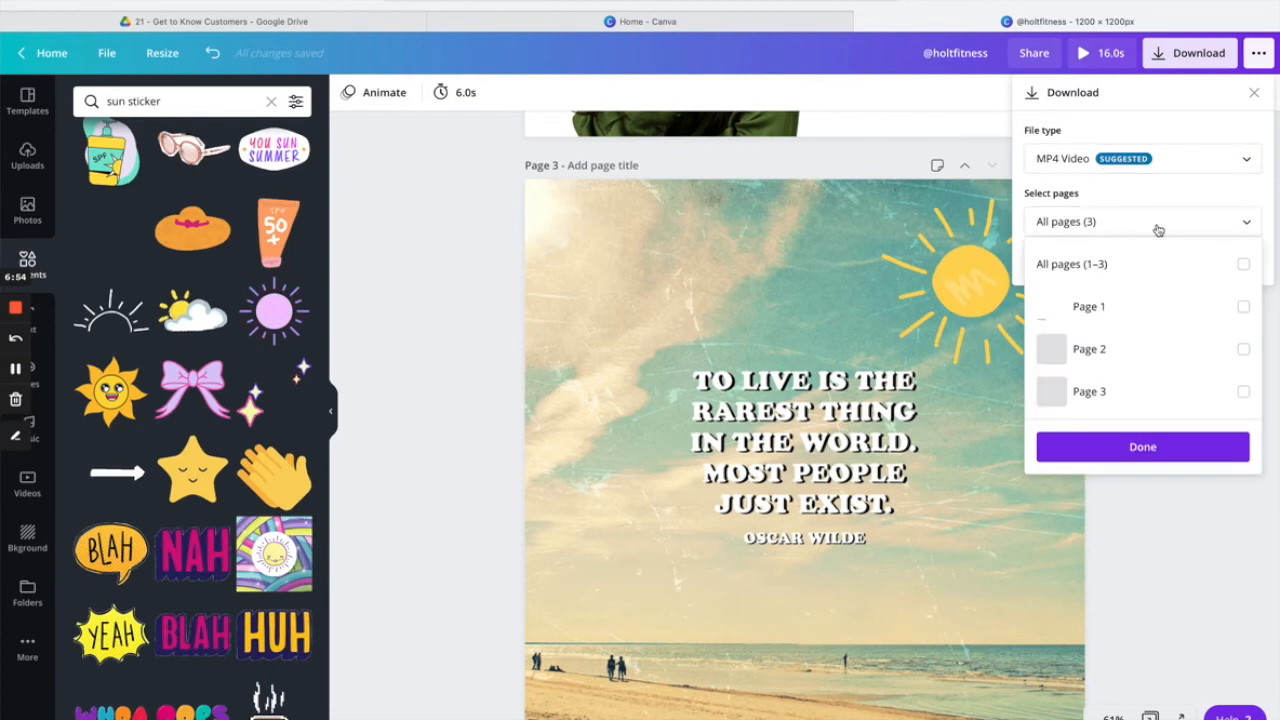
{"action": "left_click", "coordinate": [1244, 393]}
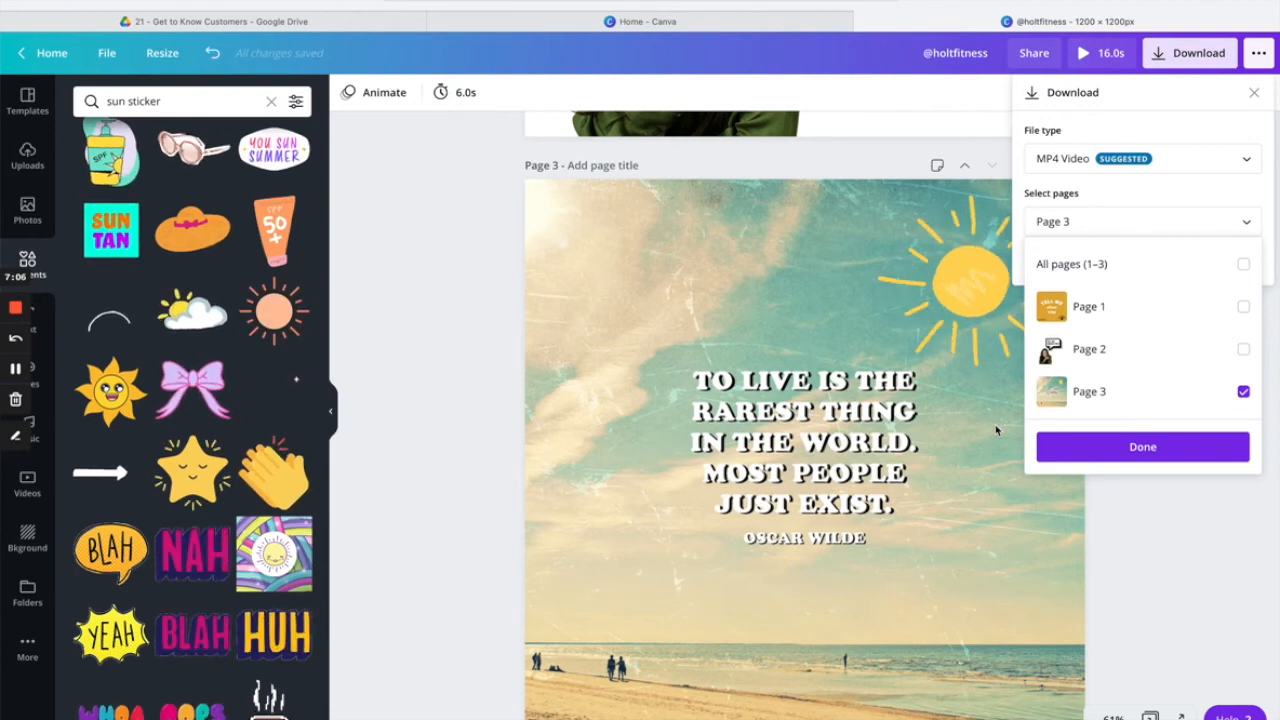
{"action": "left_click", "coordinate": [1142, 455]}
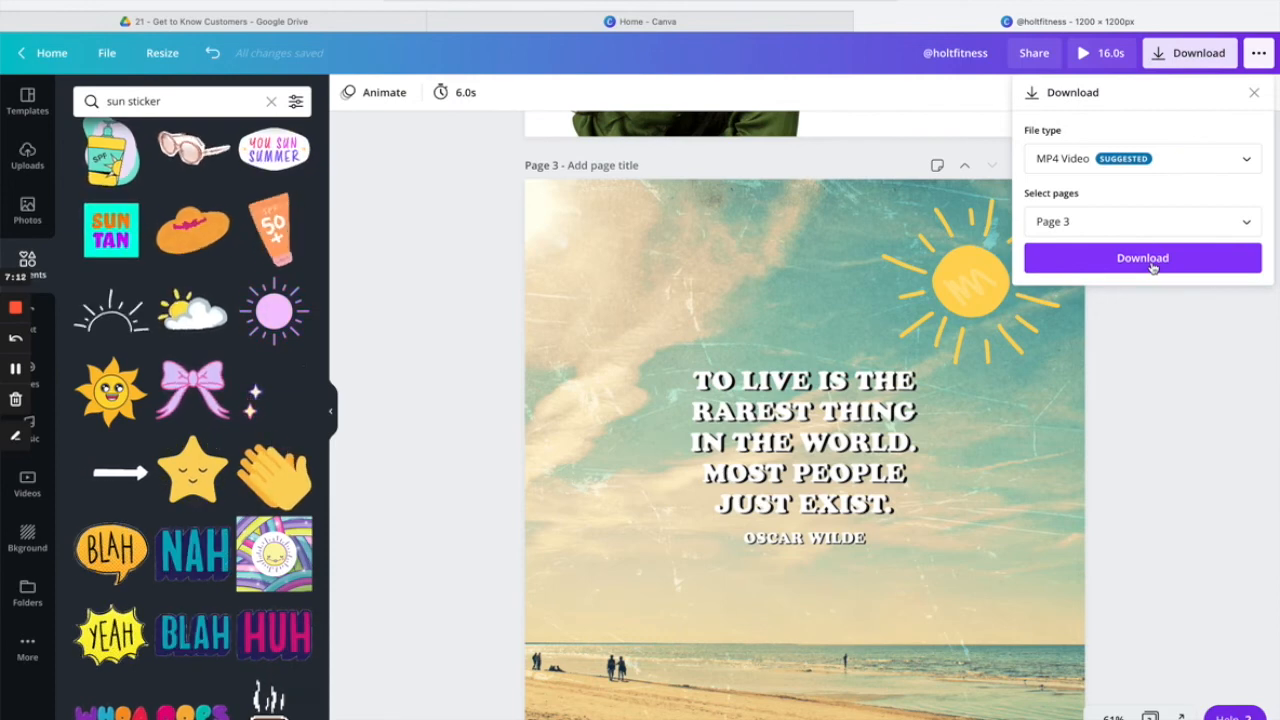
{"action": "scroll", "coordinate": [1074, 366], "scroll_direction": "up", "scroll_amount": 3}
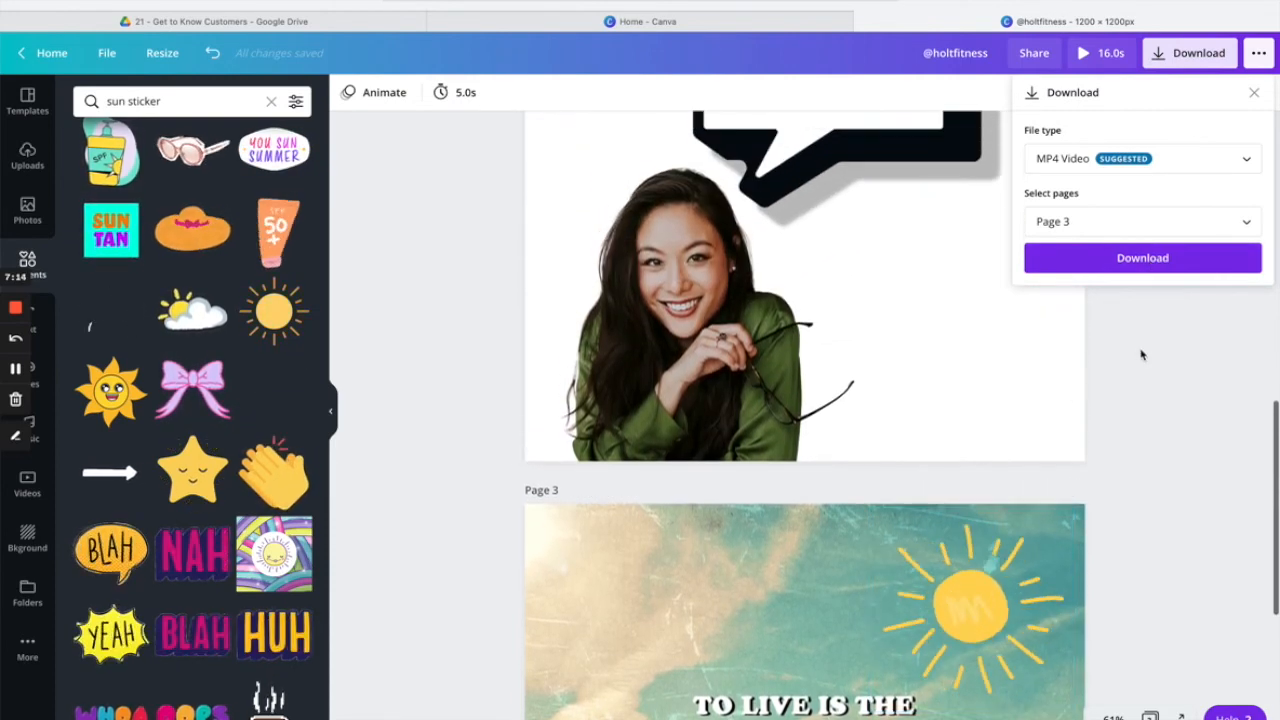
Close the Download panel and retitle the design 'HoltFitness - Instagram - Jan5'.
{"action": "left_click", "coordinate": [1143, 354]}
{"action": "scroll", "coordinate": [988, 229], "scroll_direction": "up", "scroll_amount": 5}
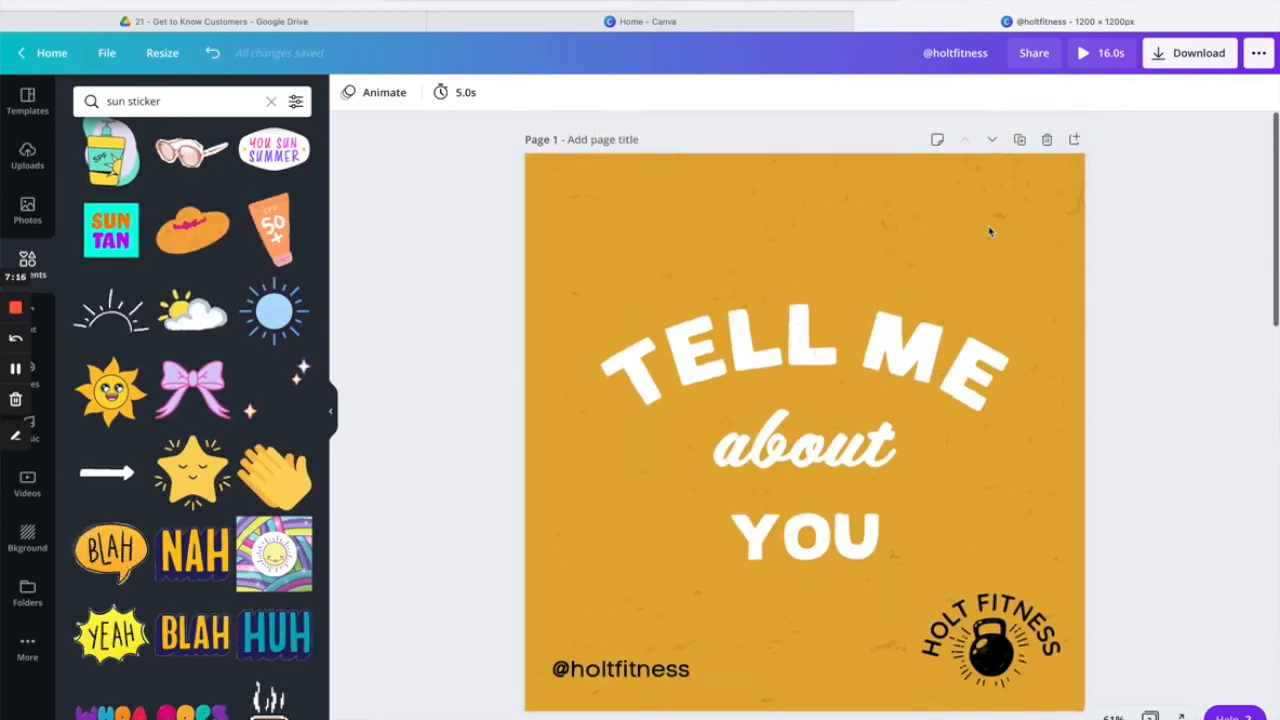
{"action": "double_click", "coordinate": [955, 53]}
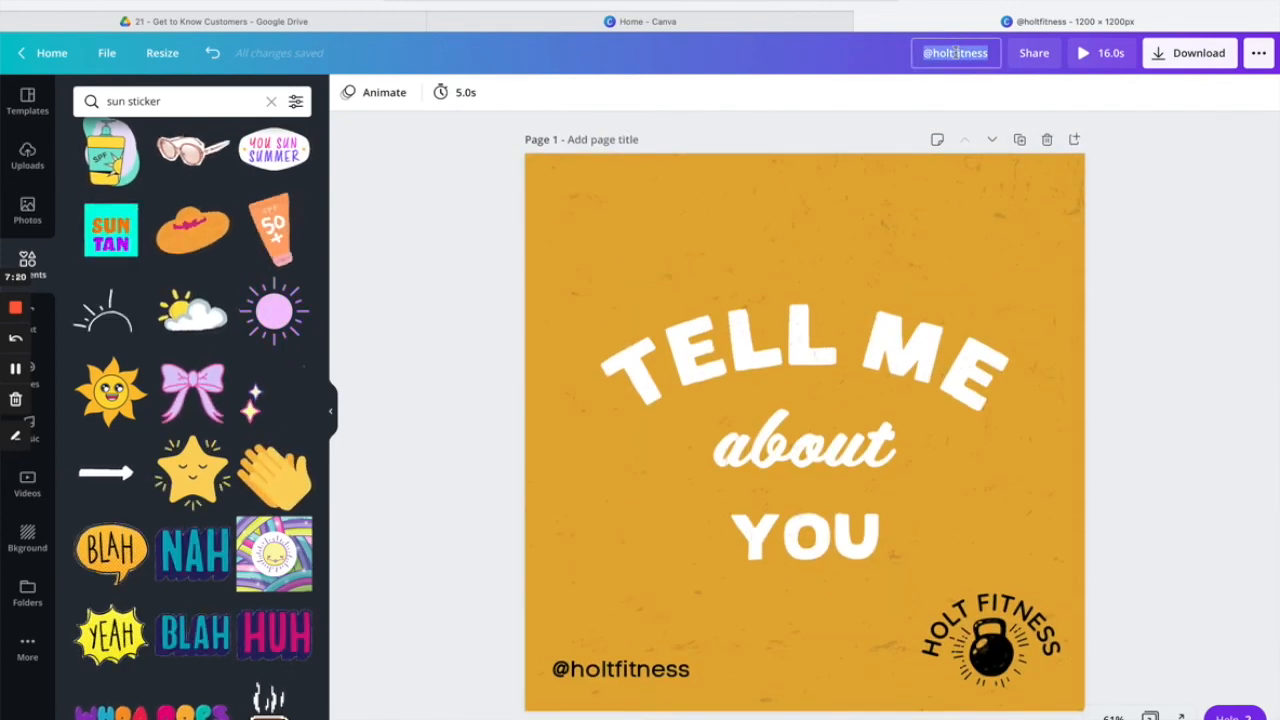
{"action": "type", "text": "HoltF"}
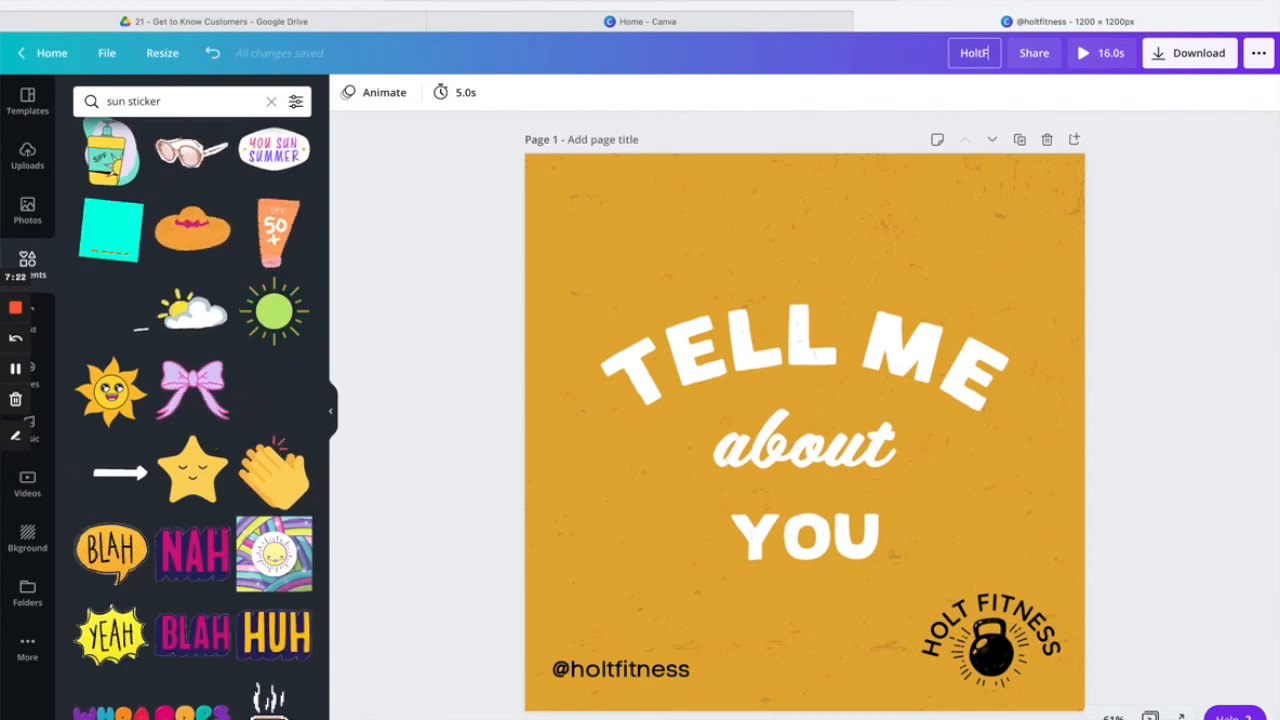
{"action": "type", "text": "itness"}
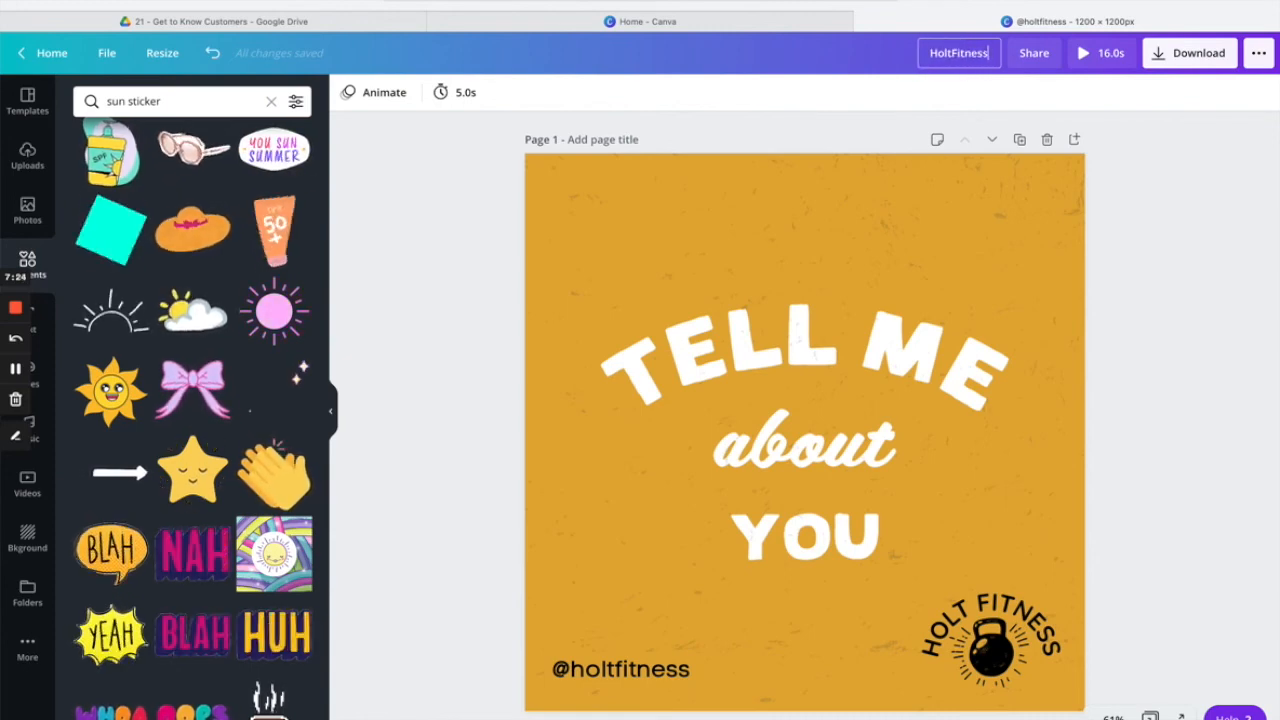
{"action": "type", "text": " - Instagram - Jan5"}
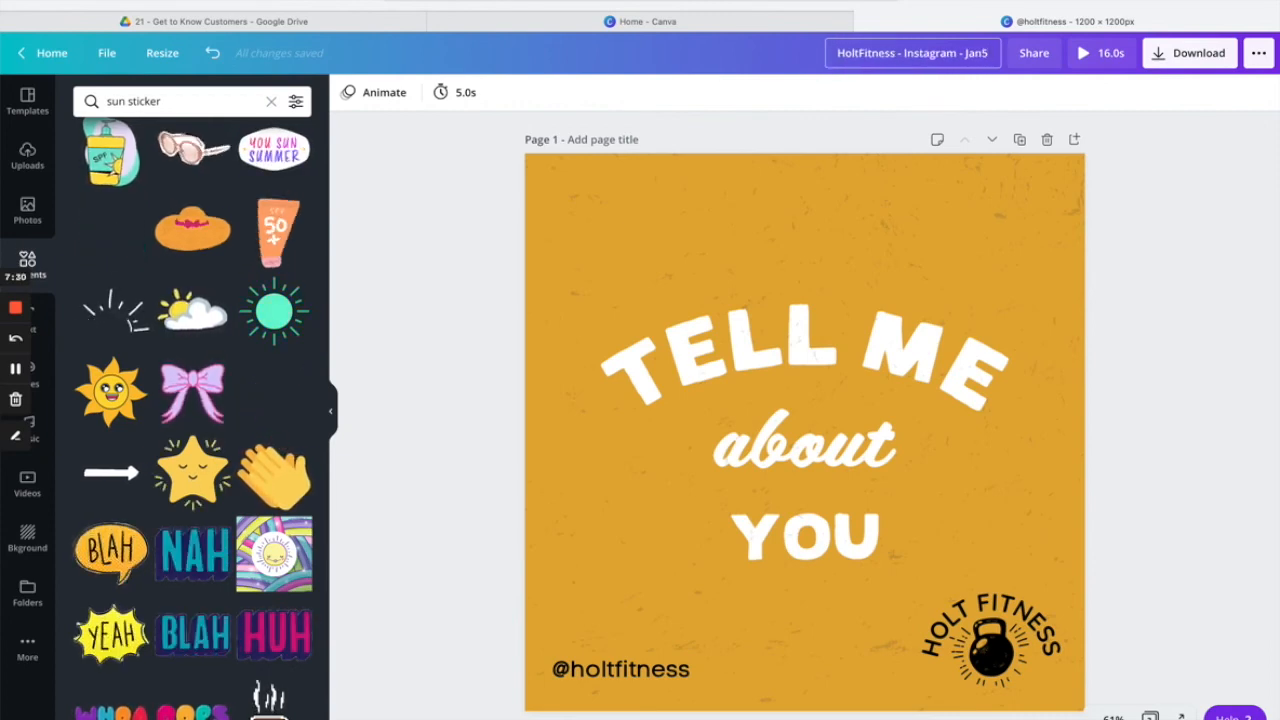
Save the new design name and give Page 1 the title HoltFitness-Jan4.
{"action": "key", "text": "Return"}
{"action": "left_click", "coordinate": [593, 140]}
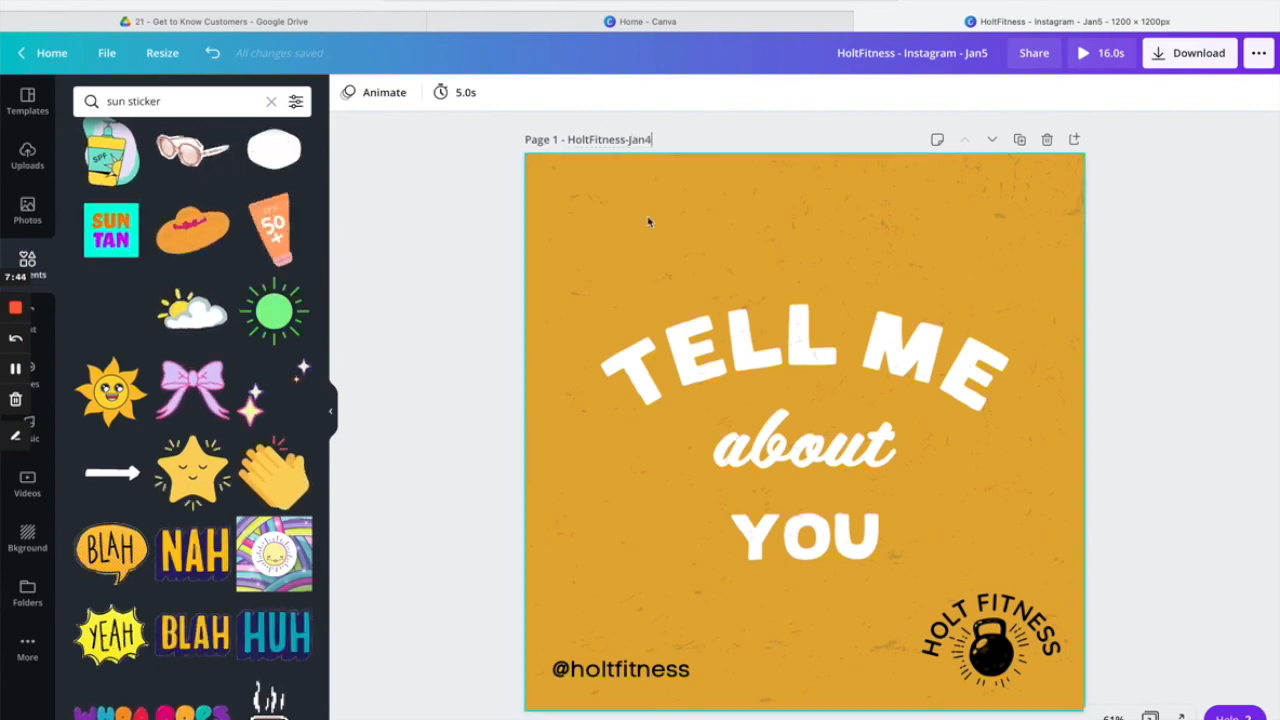
{"action": "scroll", "coordinate": [655, 290], "scroll_direction": "down", "scroll_amount": 3}
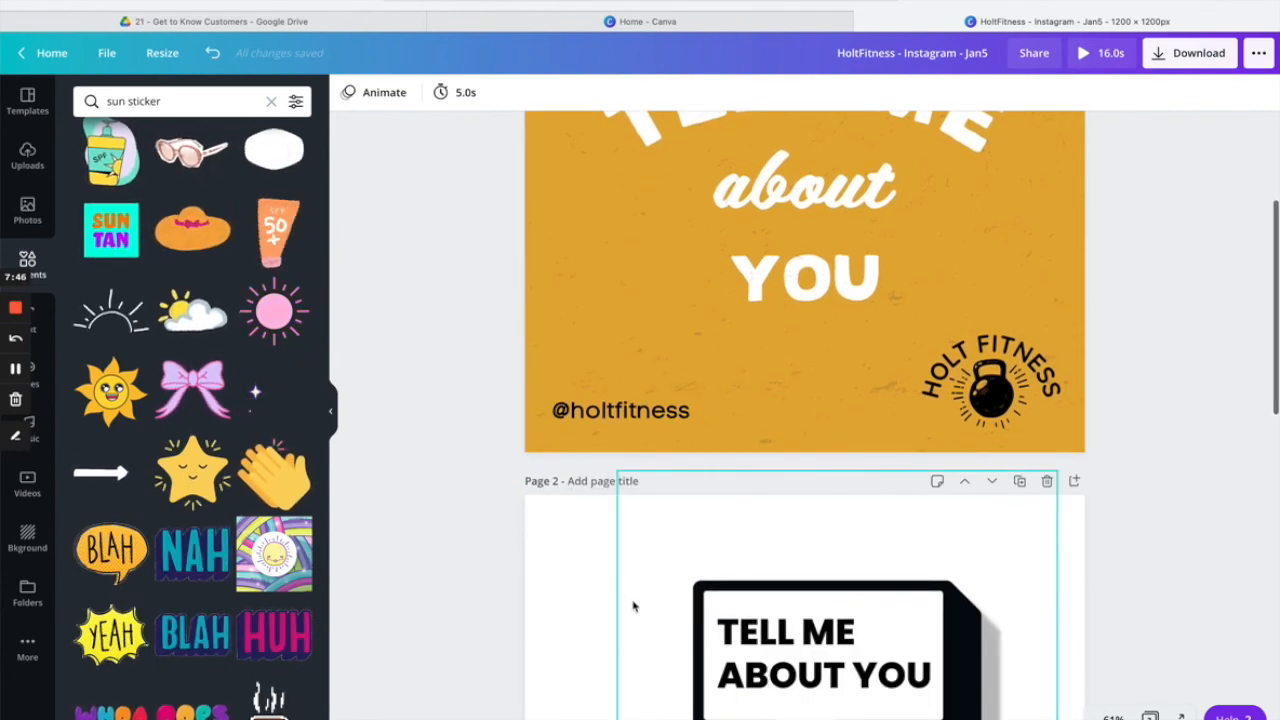
{"action": "scroll", "coordinate": [634, 603], "scroll_direction": "down", "scroll_amount": 3}
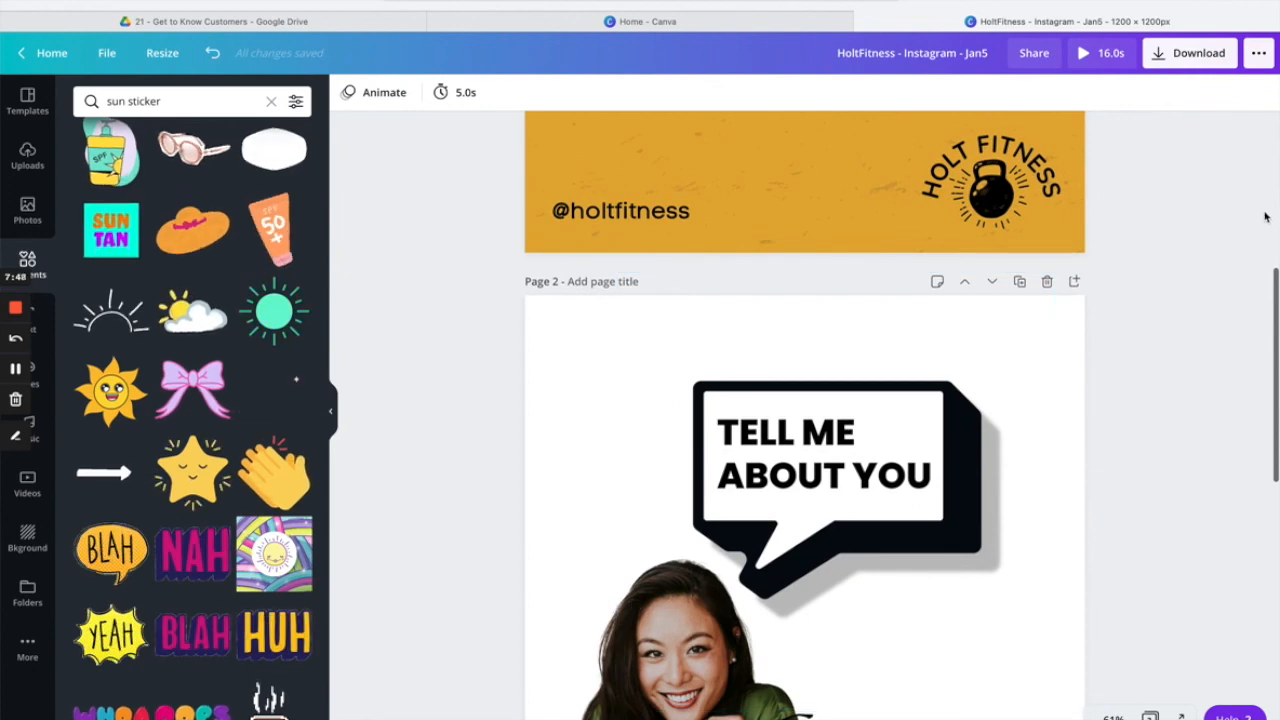